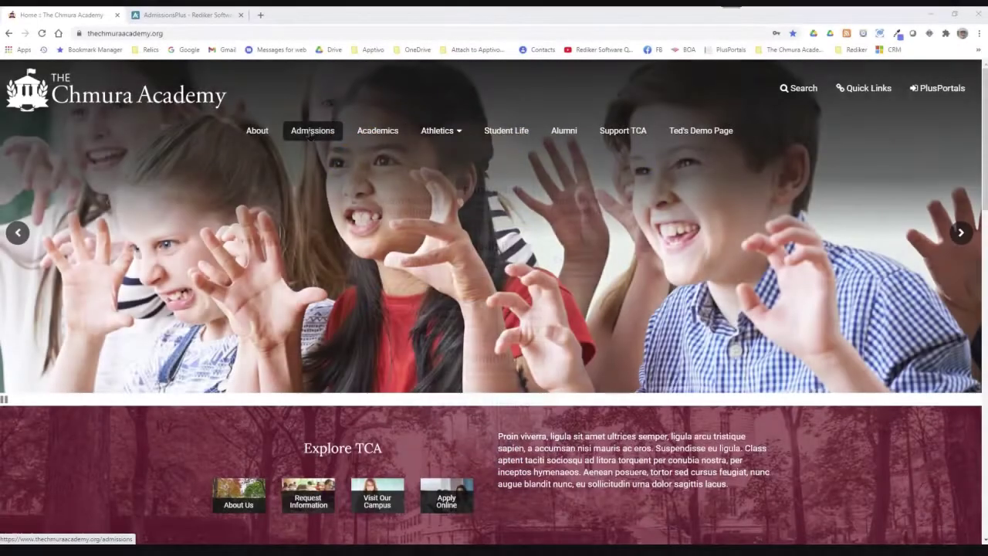
# Step: Go to the school's Admissions page and open the online admission application
pyautogui.click(312, 131)
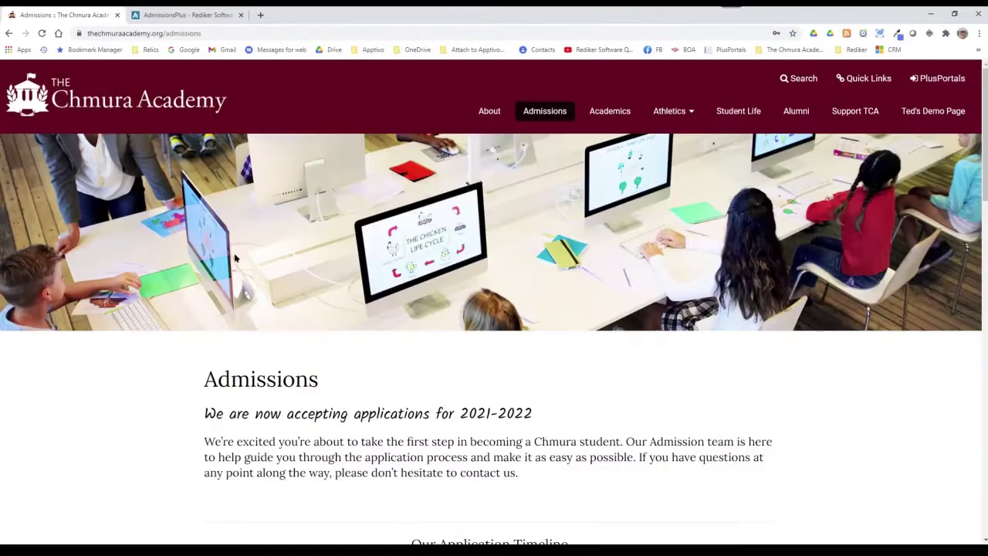
pyautogui.scroll(-3, 237, 260)
pyautogui.scroll(-2, 231, 260)
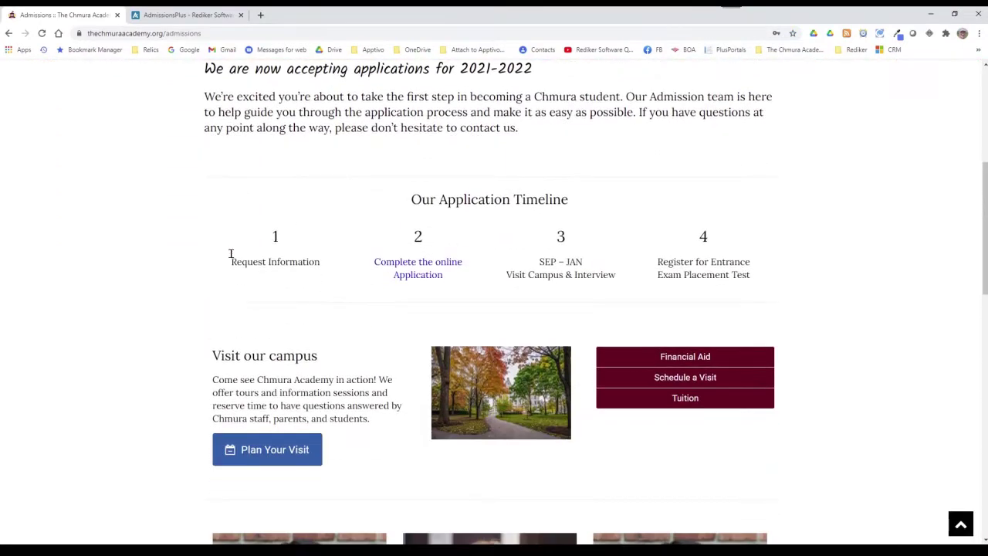
pyautogui.click(417, 270)
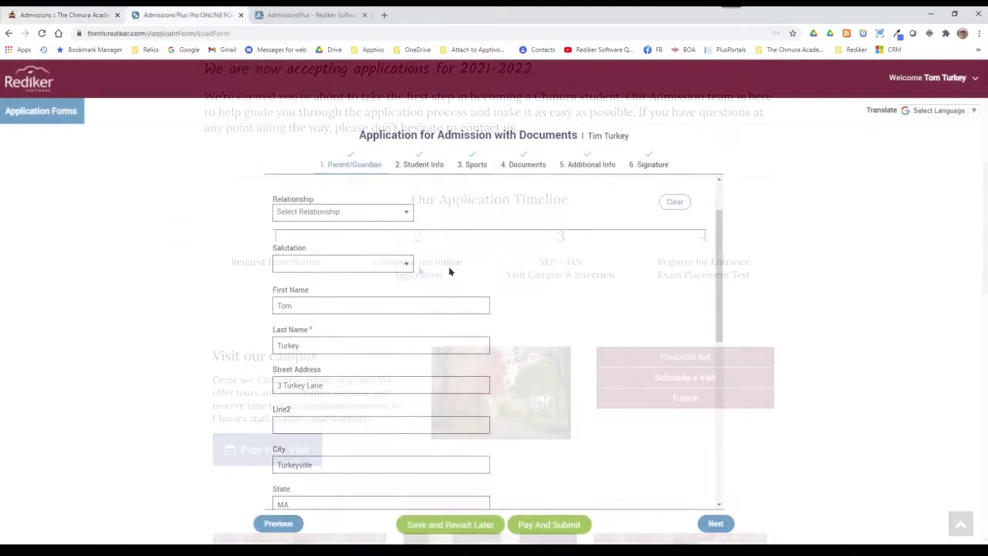
# Step: Jump to the application's Documents step and choose a new birth certificate file
pyautogui.scroll(-1, 450, 271)
pyautogui.scroll(-1, 450, 271)
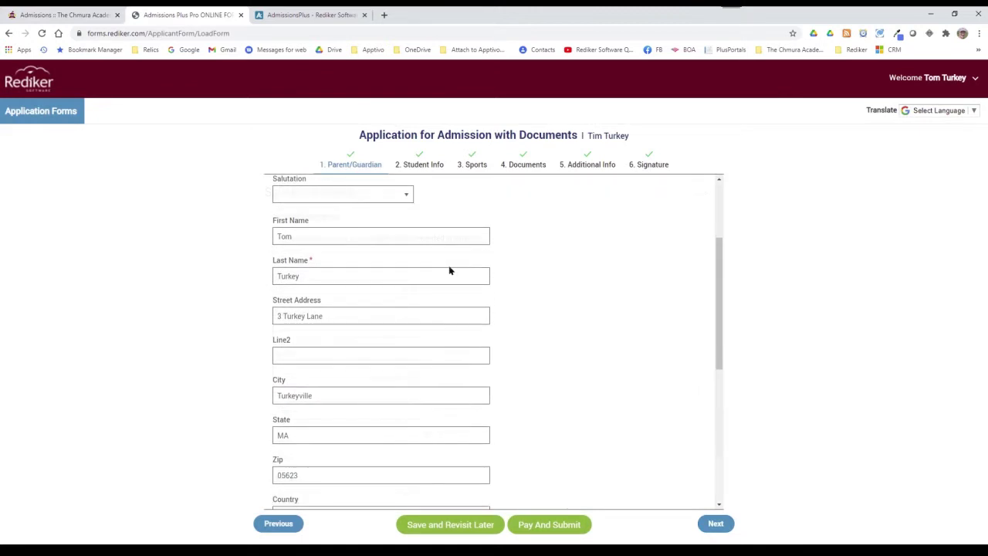
pyautogui.scroll(-1, 450, 271)
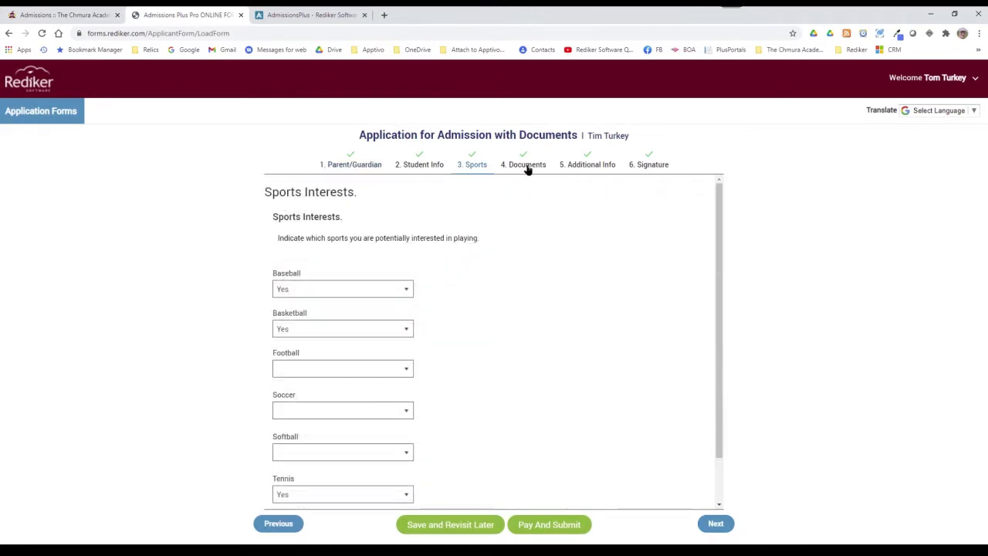
pyautogui.click(527, 165)
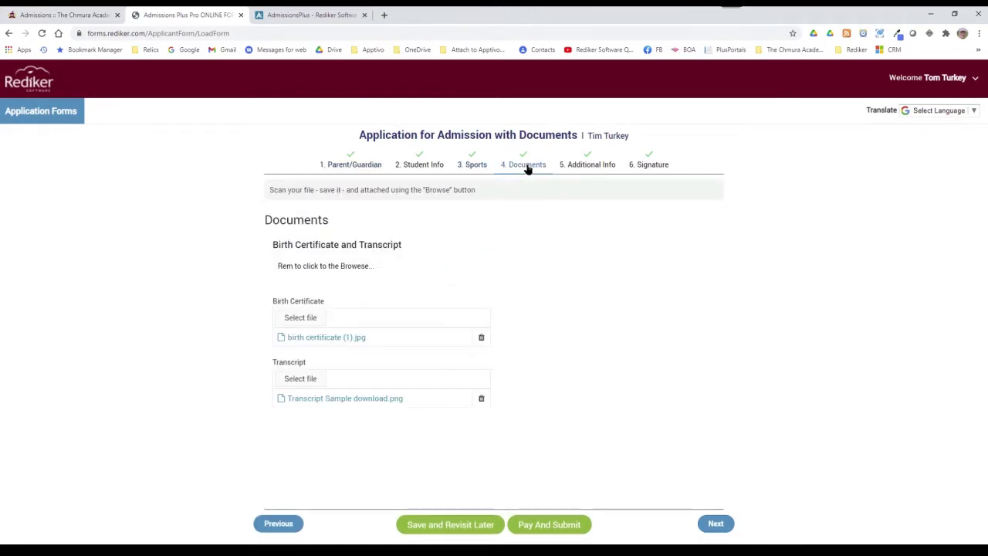
pyautogui.click(309, 320)
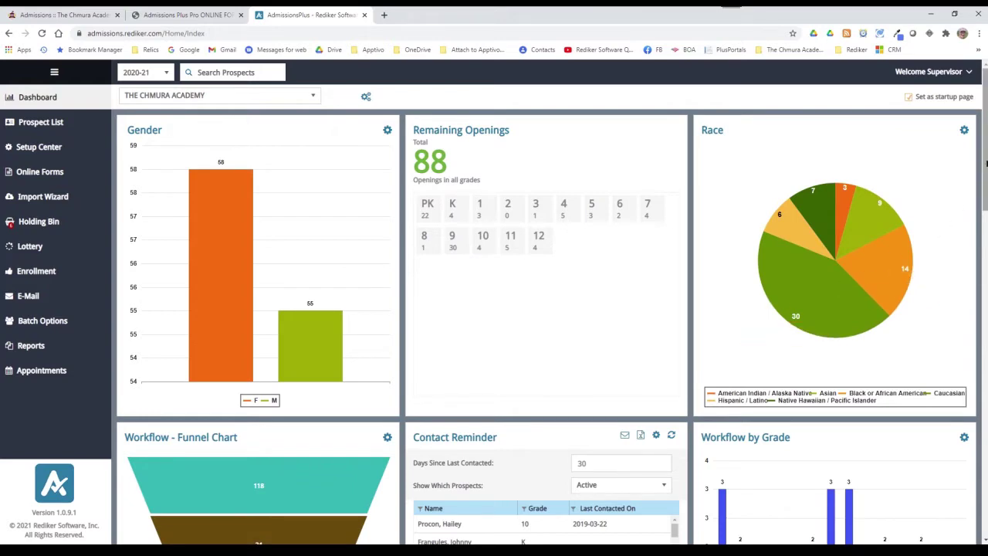
# Step: Select all six Holding Bin forms, then generate the Default Pivot Table statistics report
pyautogui.moveTo(986, 164); pyautogui.dragTo(986, 309)
pyautogui.click(26, 228)
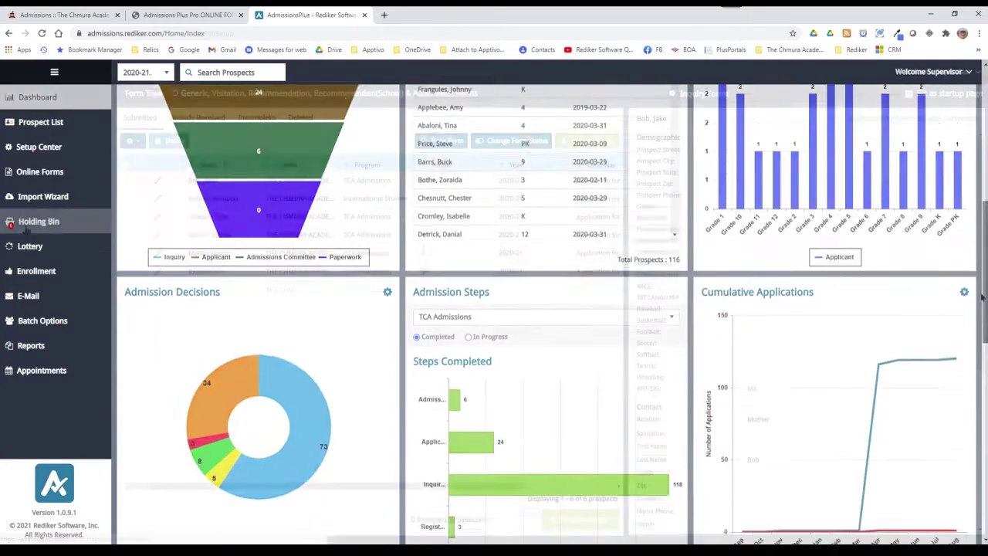
pyautogui.click(146, 198)
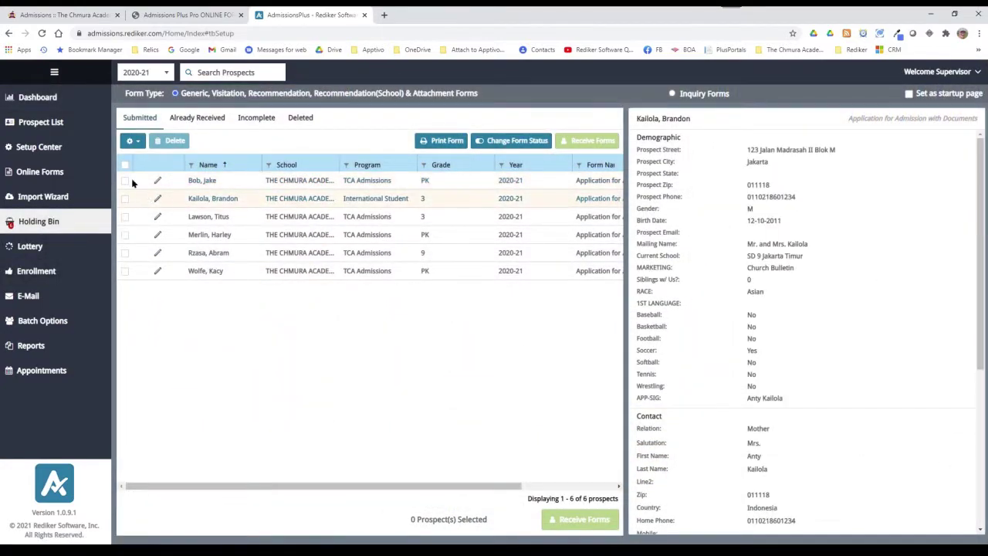
pyautogui.click(124, 167)
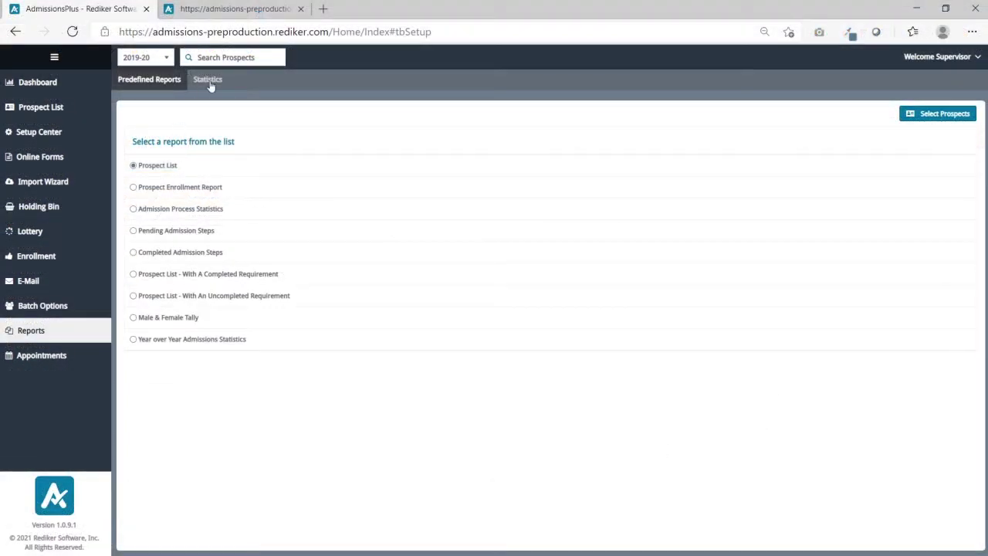
pyautogui.click(210, 83)
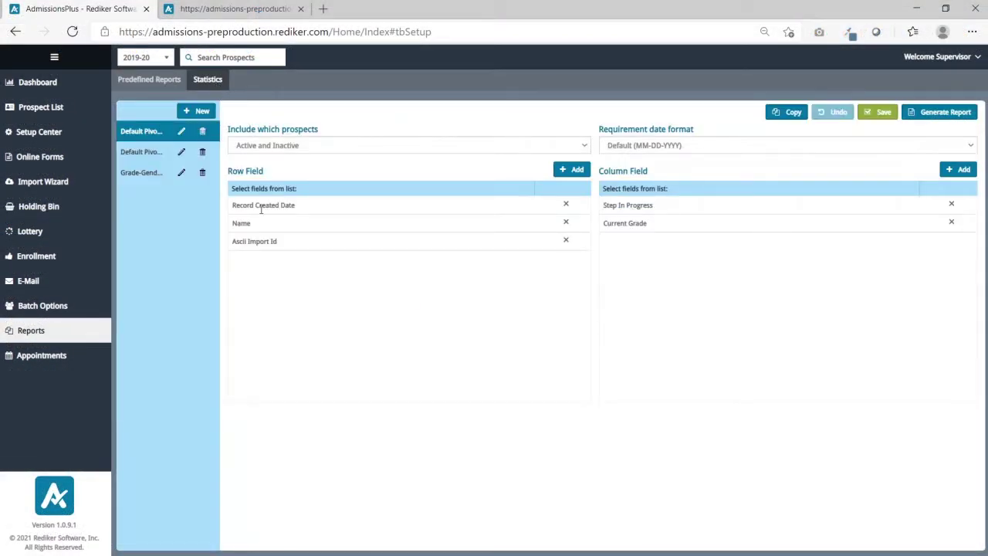
pyautogui.click(954, 114)
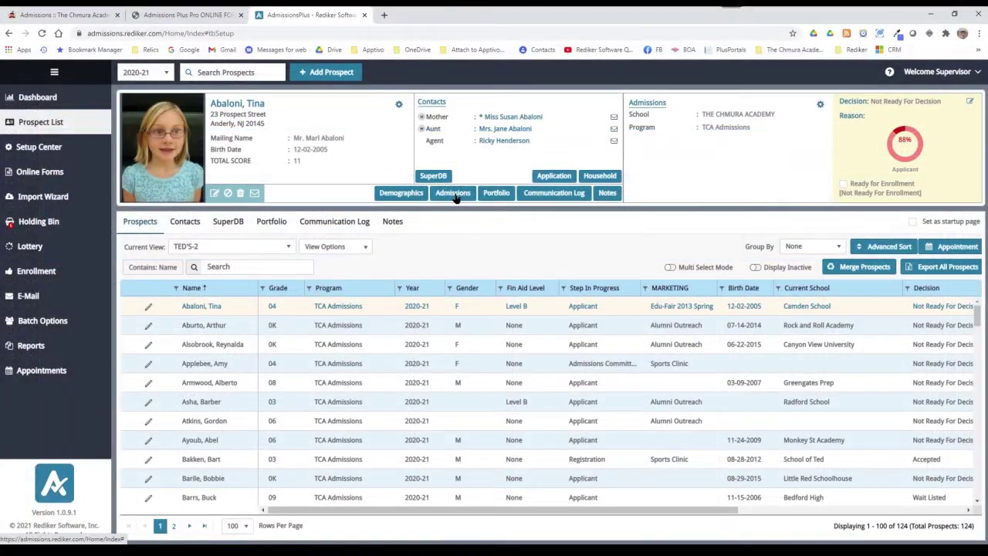
pyautogui.click(454, 194)
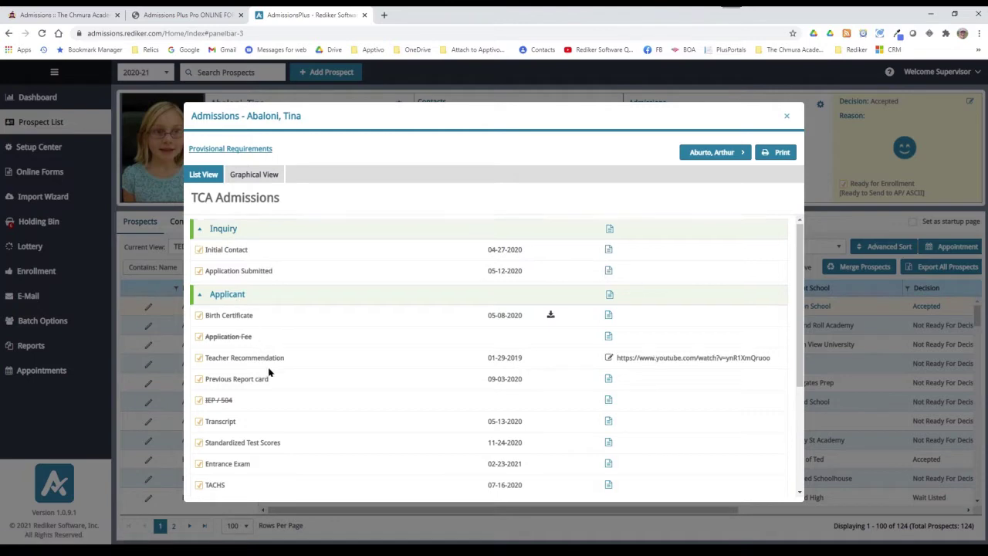
pyautogui.scroll(-3, 266, 367)
pyautogui.scroll(-2, 308, 373)
pyautogui.click(332, 359)
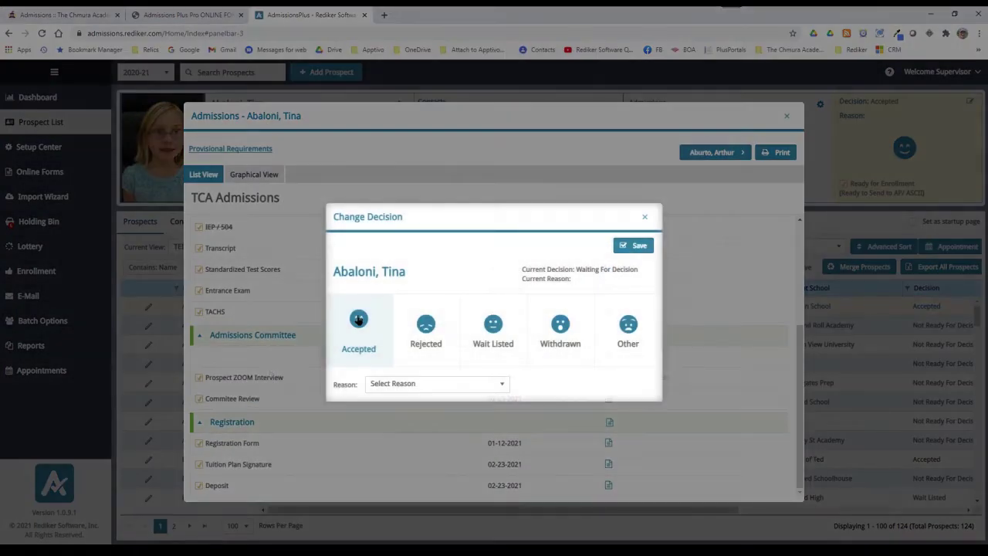
pyautogui.click(358, 320)
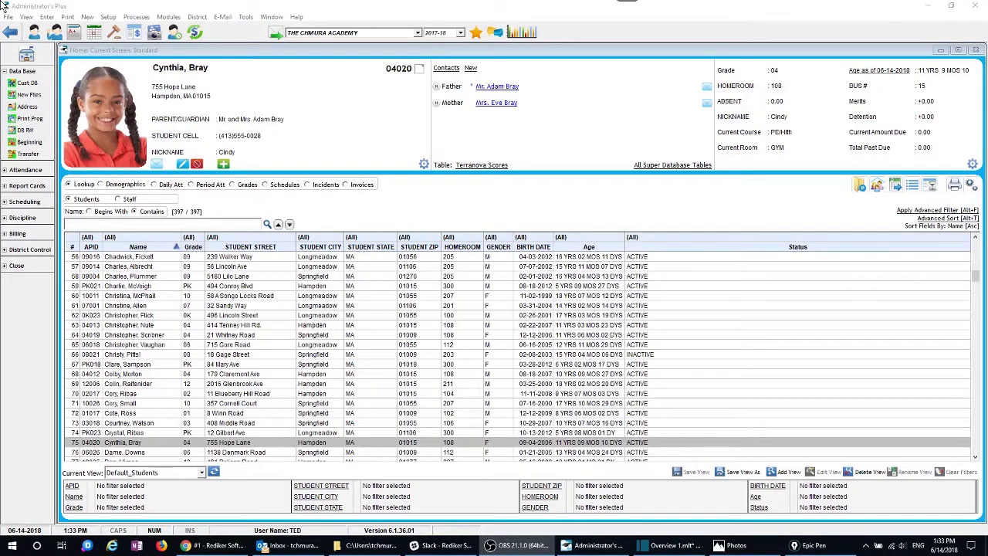
pyautogui.click(192, 248)
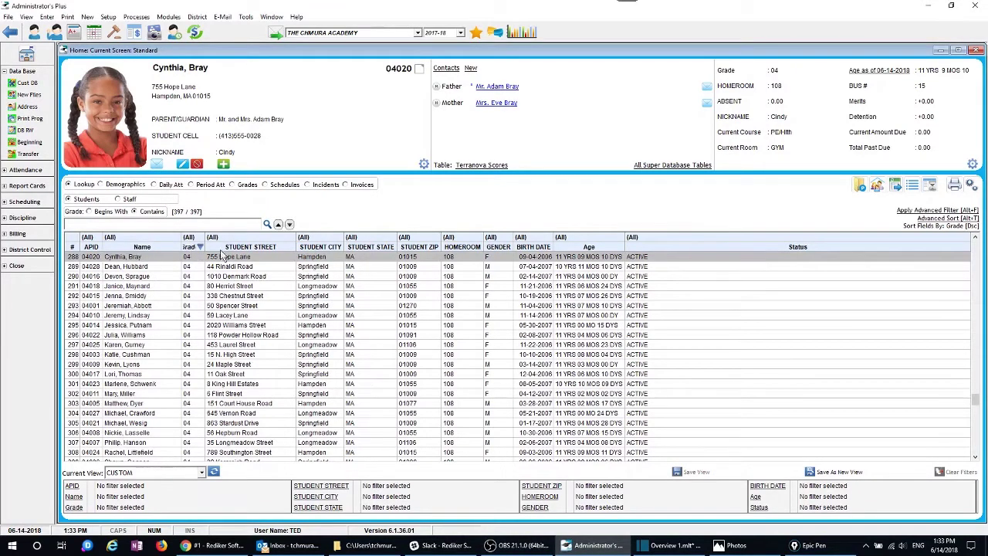
pyautogui.click(153, 184)
pyautogui.click(955, 186)
pyautogui.click(930, 202)
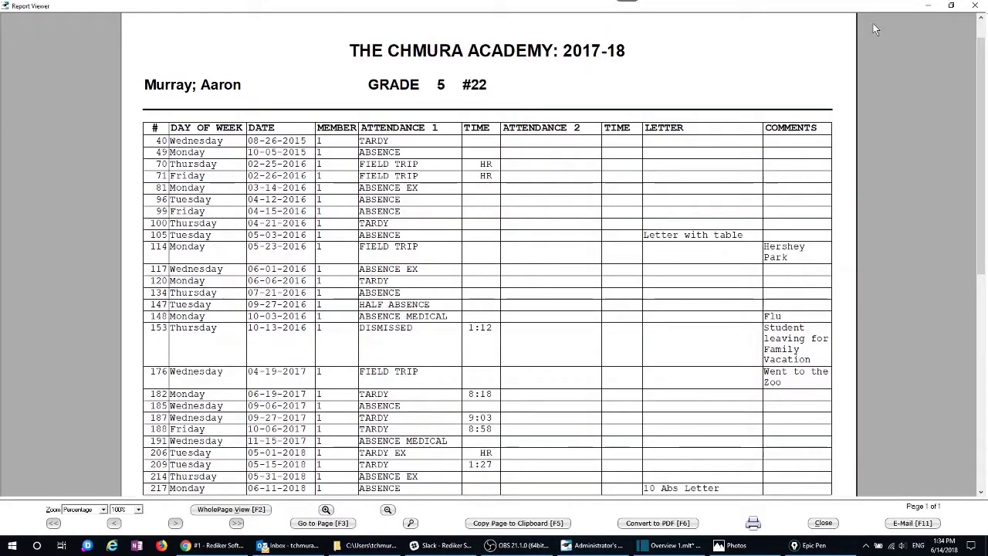
pyautogui.click(977, 7)
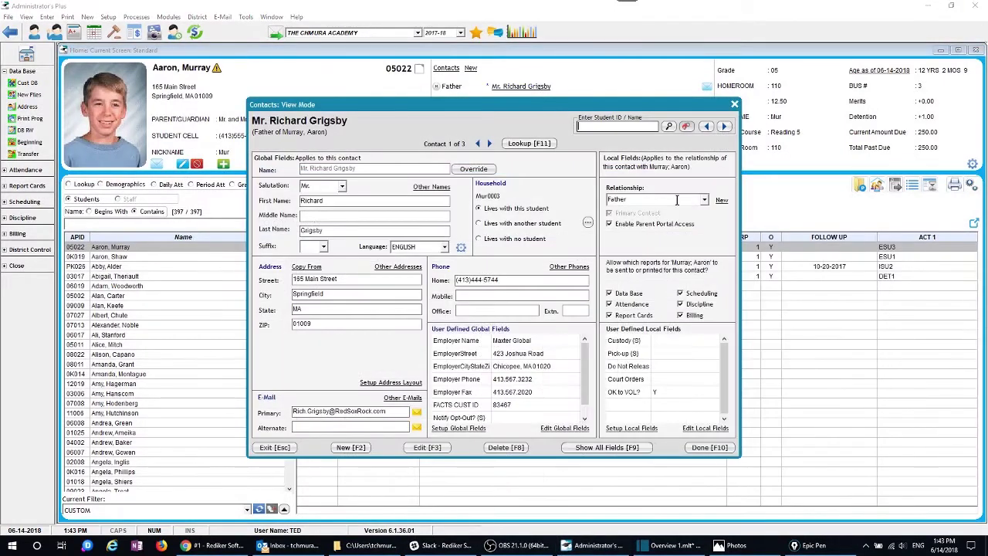
# Step: Edit and save the father contact's relationship, then show Terranova scores for all students
pyautogui.click(705, 200)
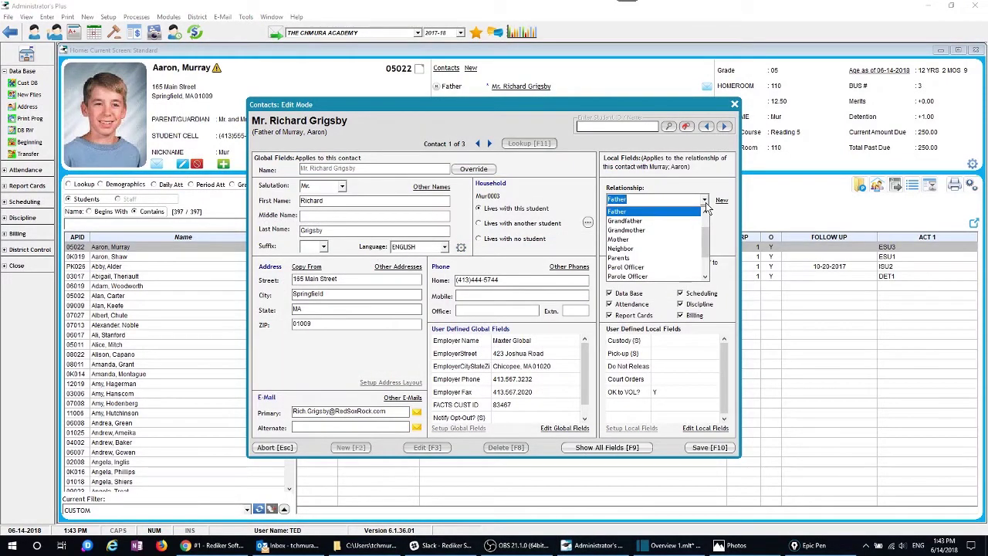
pyautogui.scroll(1, 706, 234)
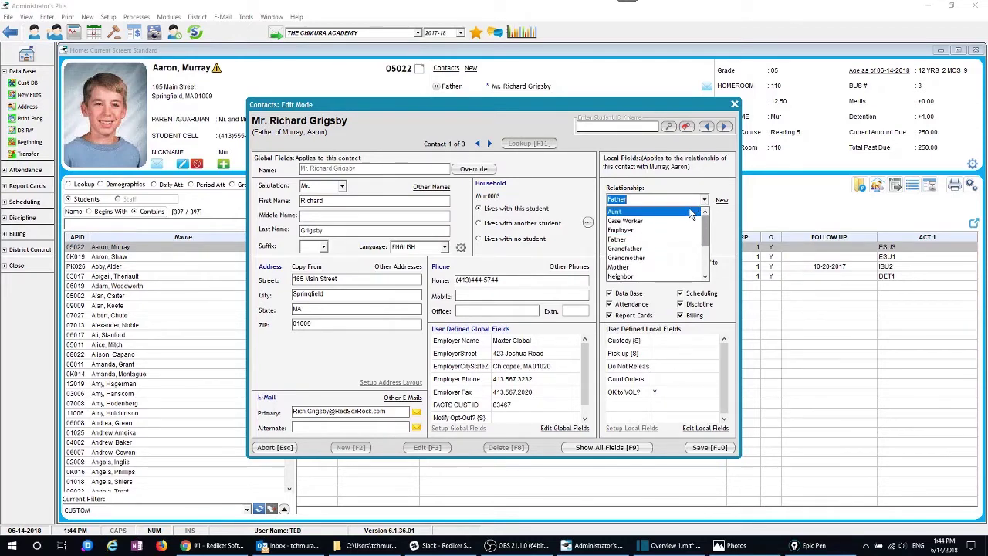
pyautogui.press('Escape')
pyautogui.press('Escape')
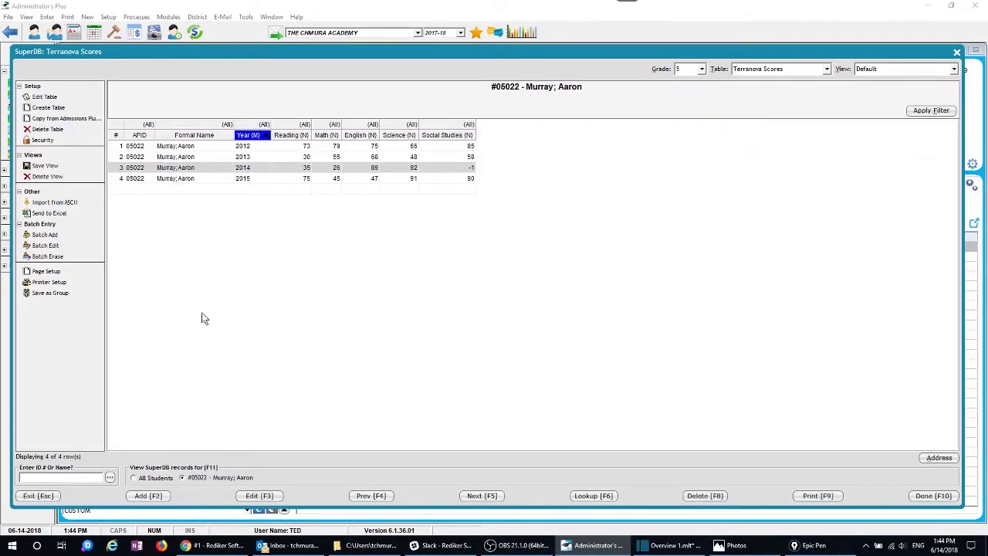
pyautogui.click(134, 478)
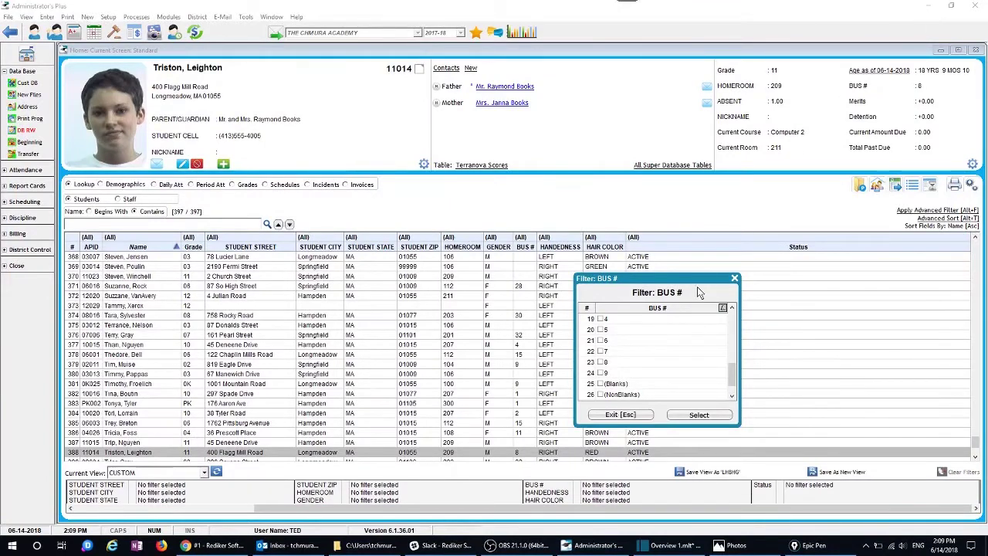
# Step: Filter students to bus 8, gender F and LEFT handedness, then dismiss the course menu
pyautogui.click(601, 362)
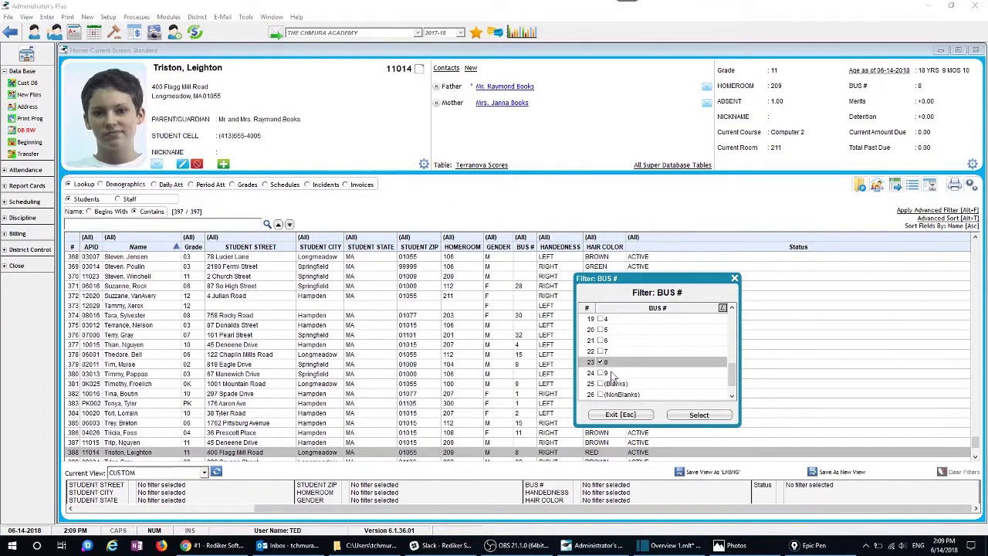
pyautogui.click(698, 415)
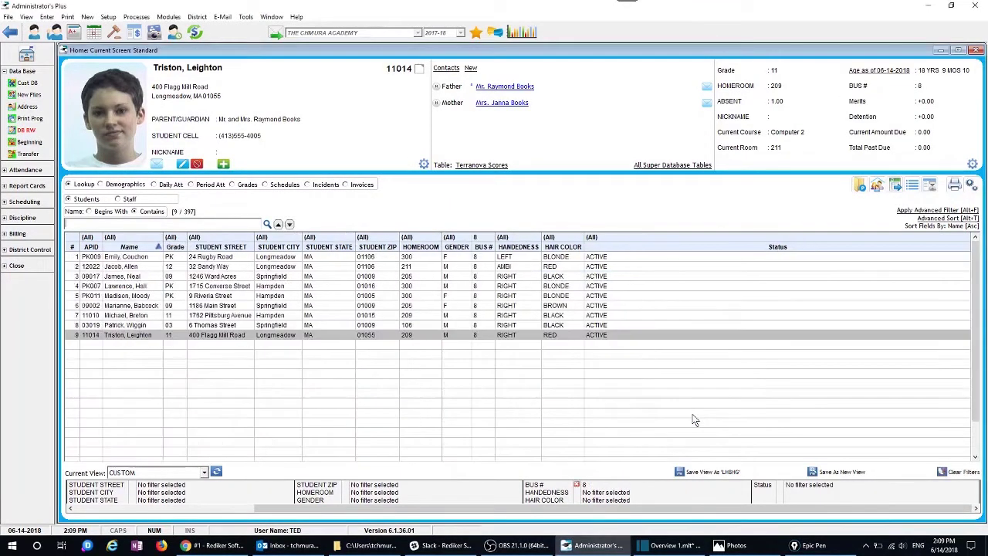
pyautogui.moveTo(455, 237)
pyautogui.click(467, 239)
pyautogui.click(457, 281)
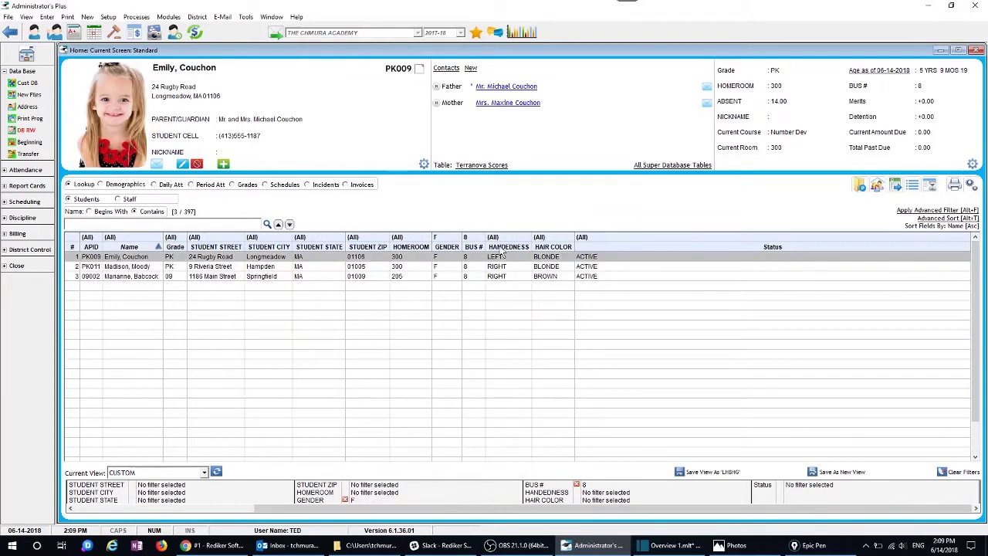
pyautogui.click(527, 239)
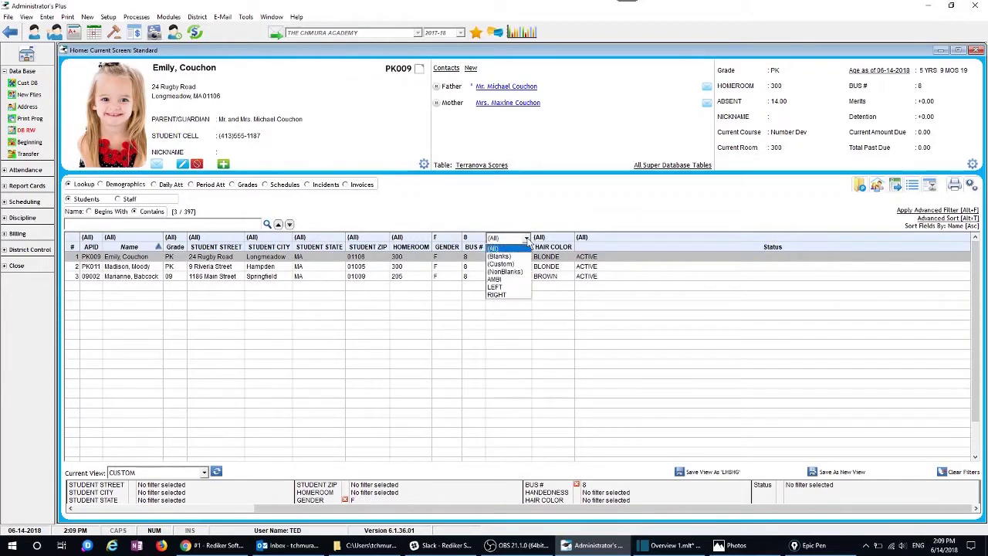
pyautogui.click(496, 287)
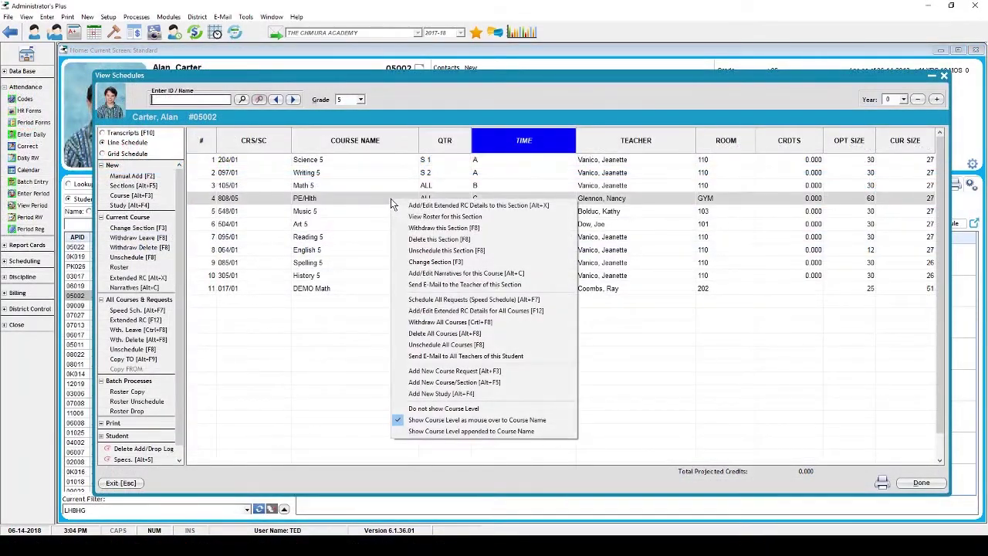
pyautogui.press('Escape')
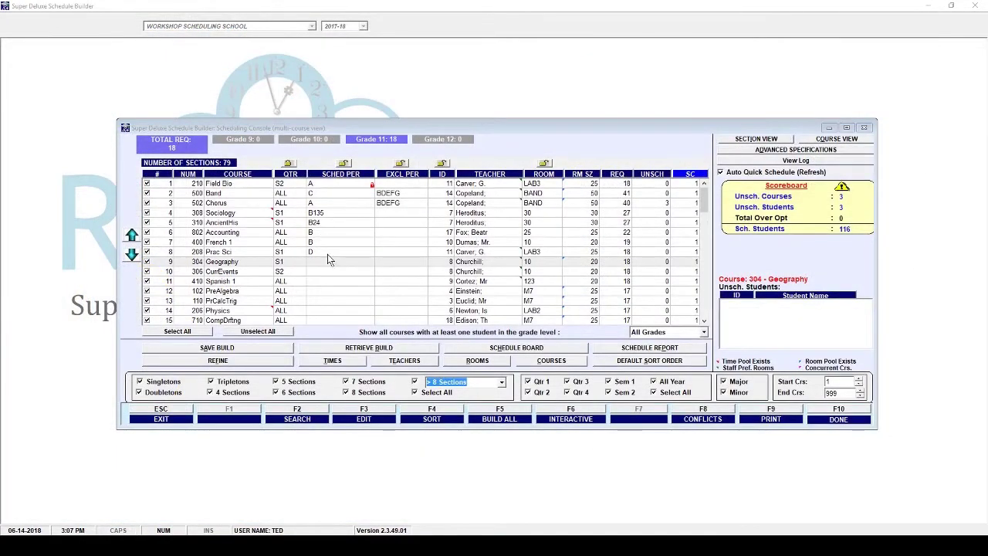
# Step: Start Interactive Schedule for the Geography course from its scheduling options
pyautogui.rightClick(329, 261)
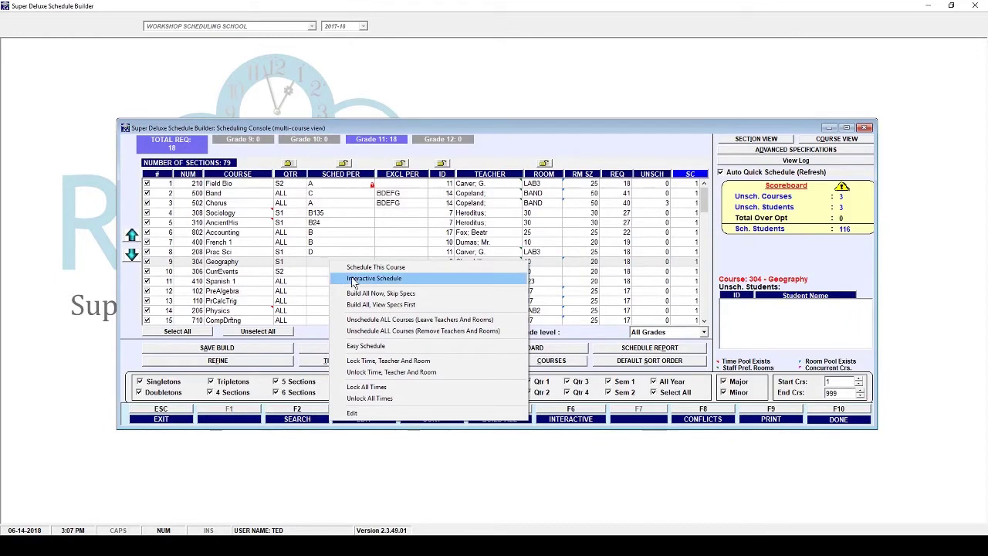
pyautogui.click(356, 279)
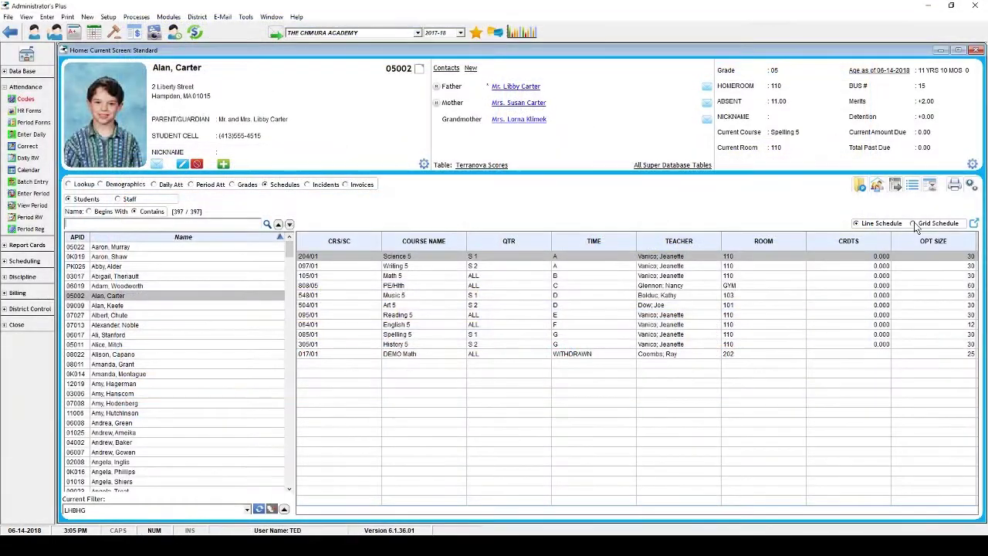
pyautogui.click(914, 224)
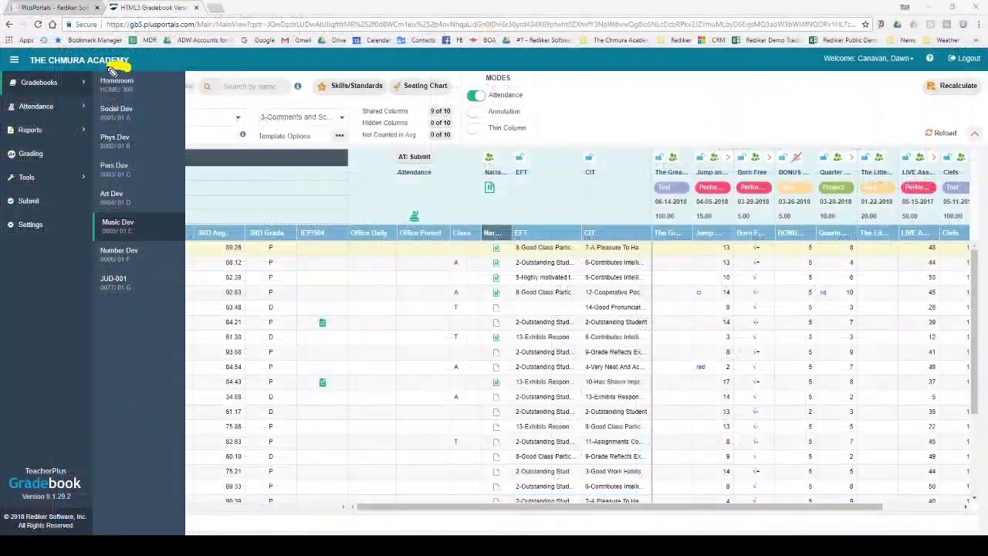
pyautogui.moveTo(128, 64)
pyautogui.mouseDown()
pyautogui.moveTo(167, 301)
pyautogui.moveTo(159, 88)
pyautogui.mouseUp()
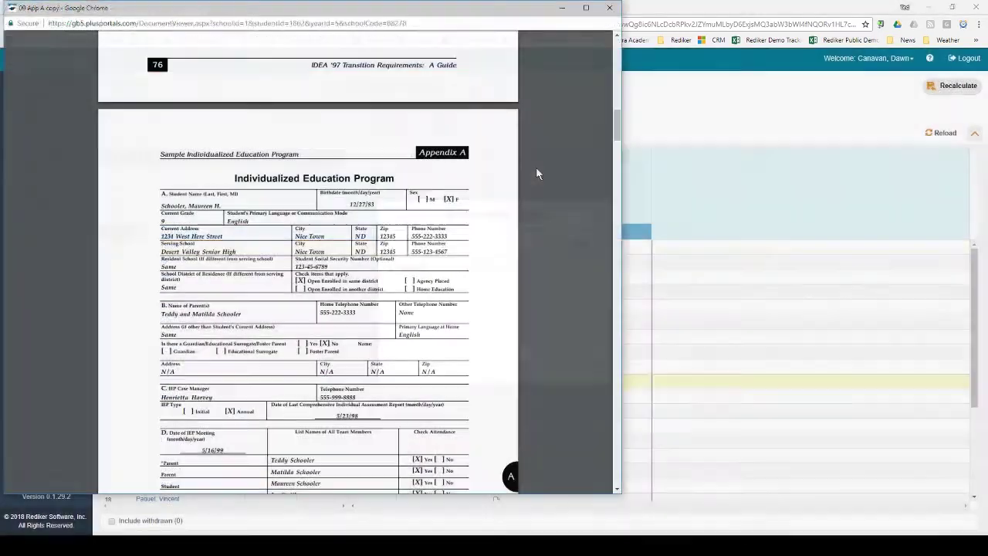
pyautogui.scroll(-1, 538, 174)
pyautogui.scroll(-1, 538, 174)
pyautogui.scroll(-1, 538, 173)
pyautogui.scroll(-1, 538, 174)
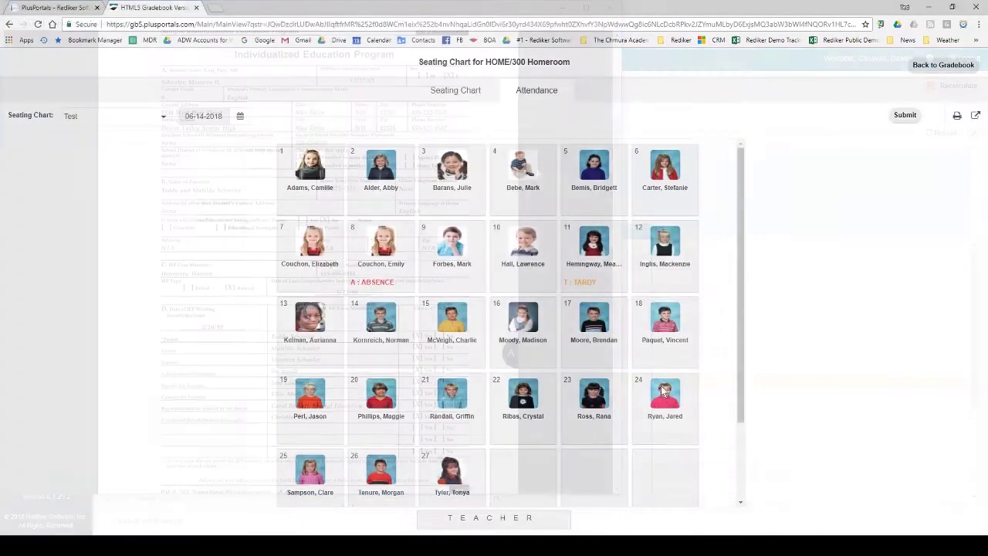
pyautogui.click(670, 393)
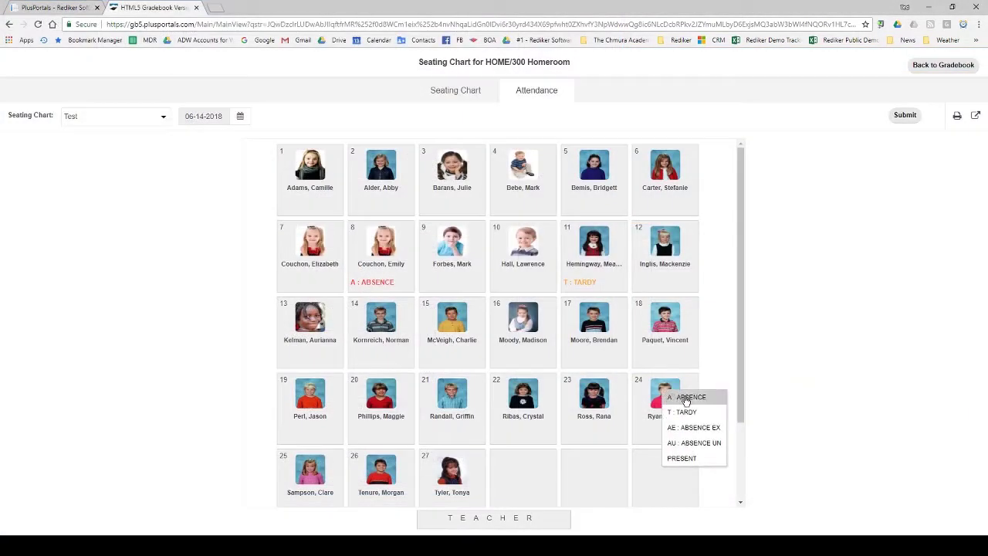
pyautogui.click(685, 398)
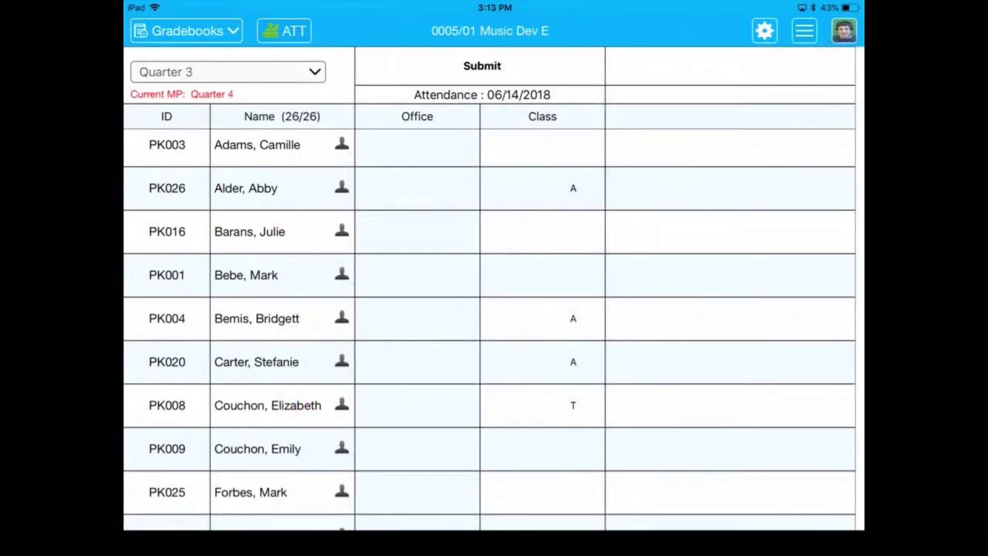
pyautogui.click(481, 65)
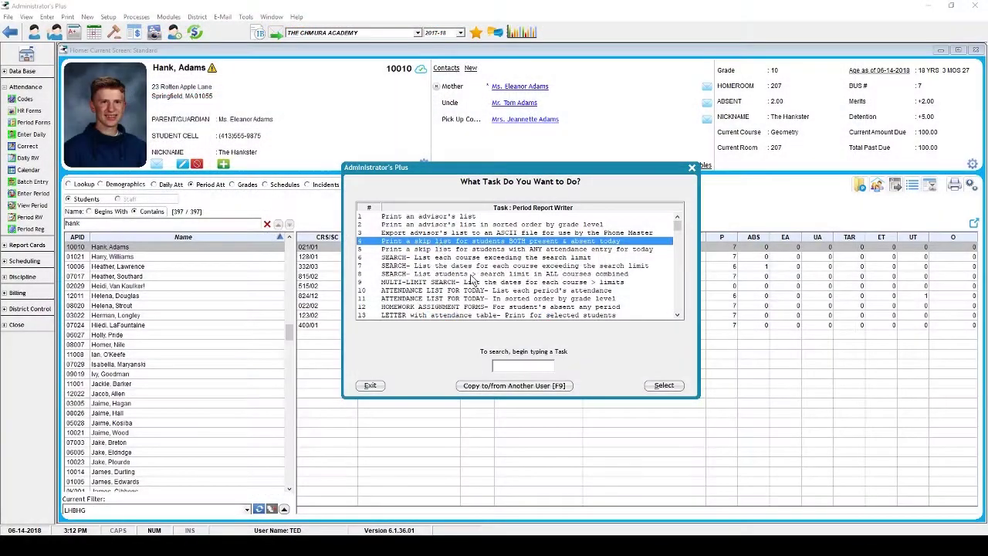
# Step: Print today's skip list of students marked both present and absent
pyautogui.click(663, 385)
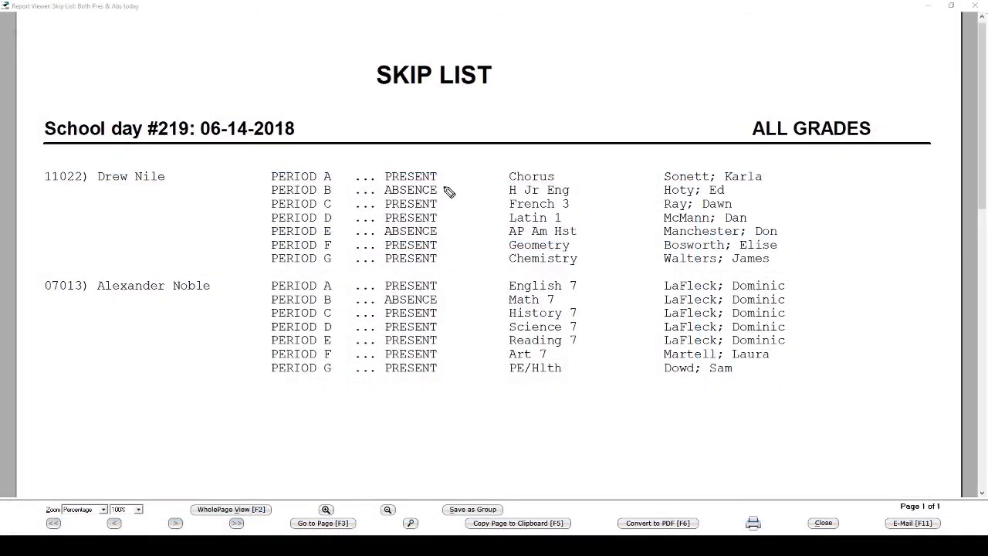
pyautogui.moveTo(441, 185); pyautogui.dragTo(489, 153)
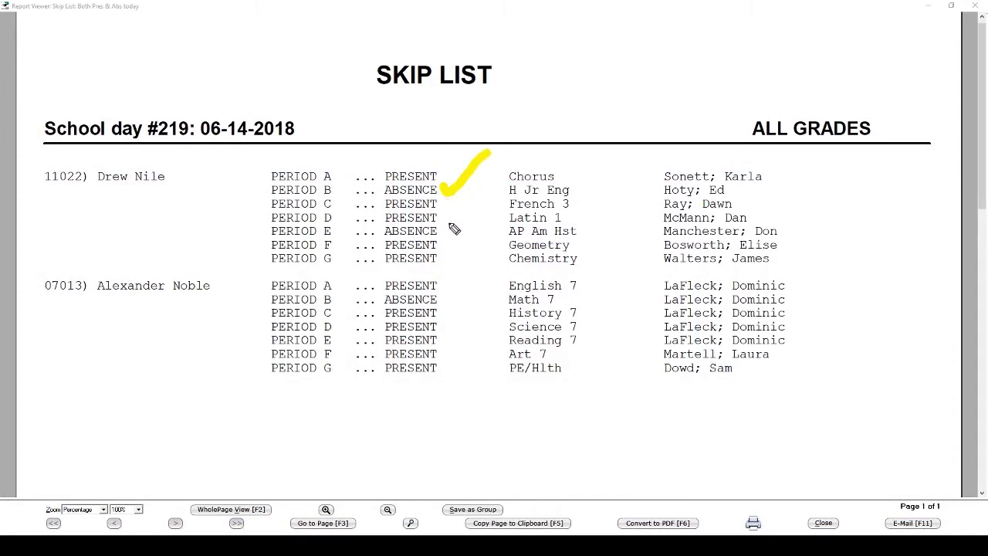
pyautogui.moveTo(455, 230); pyautogui.dragTo(479, 207)
pyautogui.moveTo(451, 297)
pyautogui.mouseDown()
pyautogui.moveTo(462, 309)
pyautogui.moveTo(507, 261)
pyautogui.mouseUp()
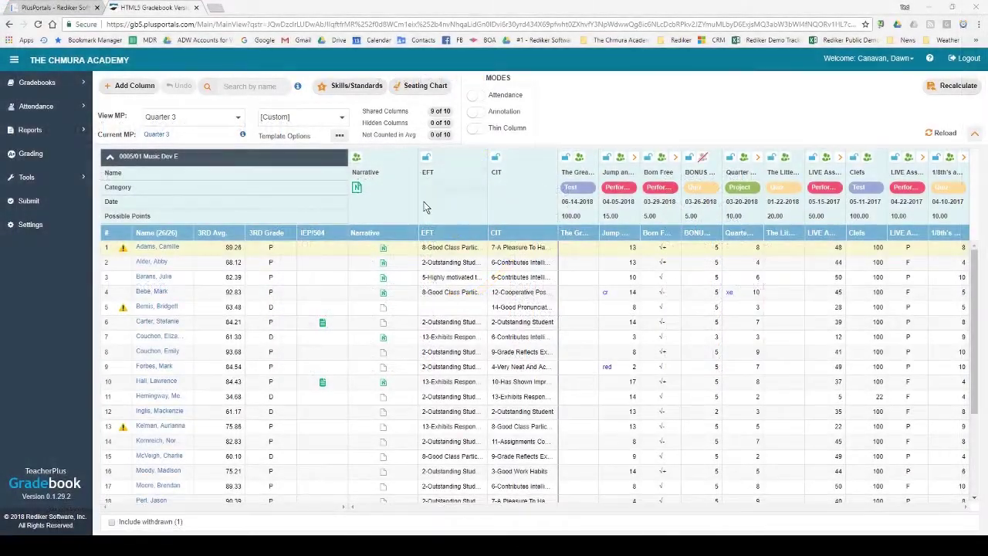
# Step: Write the first student's narrative ending 'when she sits so close to Nick' and add 'Has Shown Improvement' effort
pyautogui.click(383, 250)
pyautogui.write('Camille is such a good Student and is never any t')
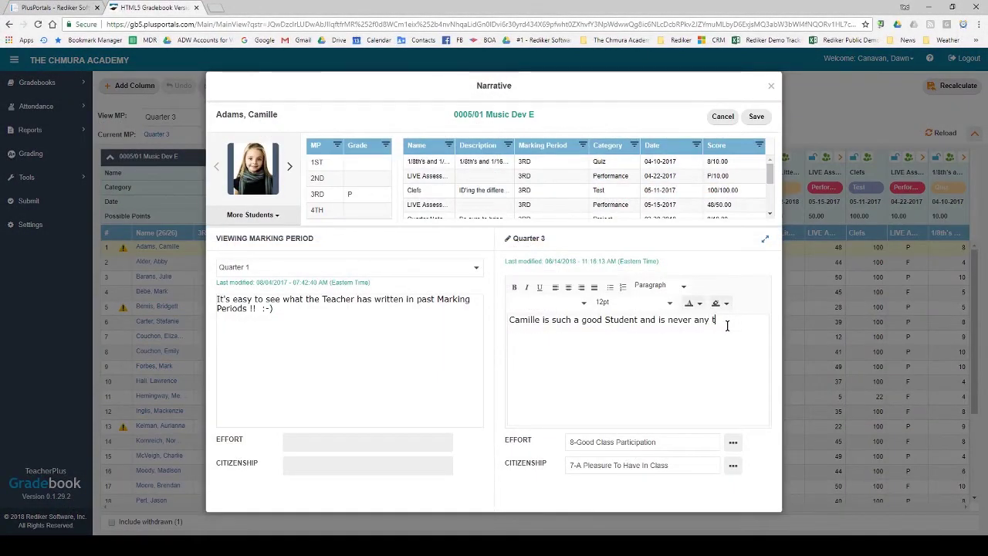
pyautogui.write('rouble - except')
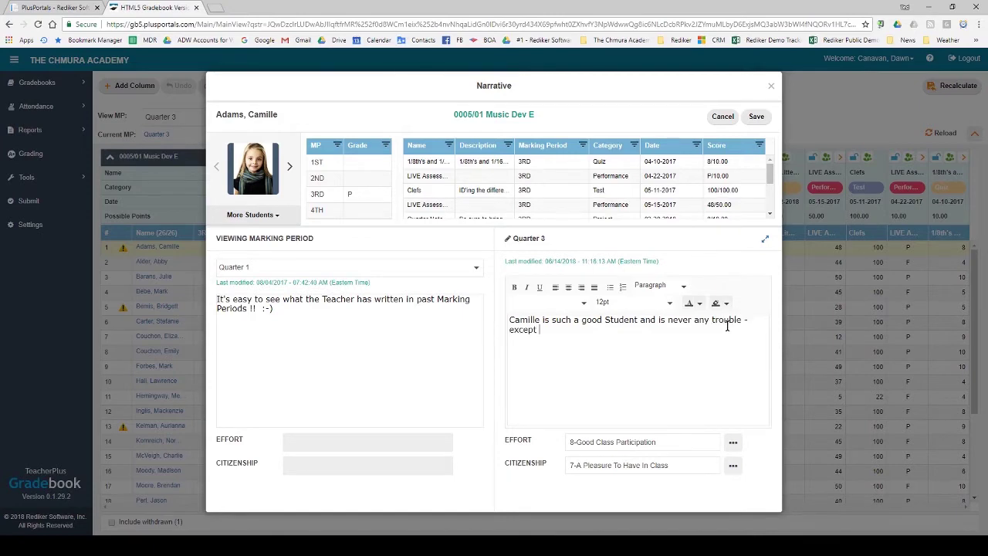
pyautogui.write('when she sits so close to Nick')
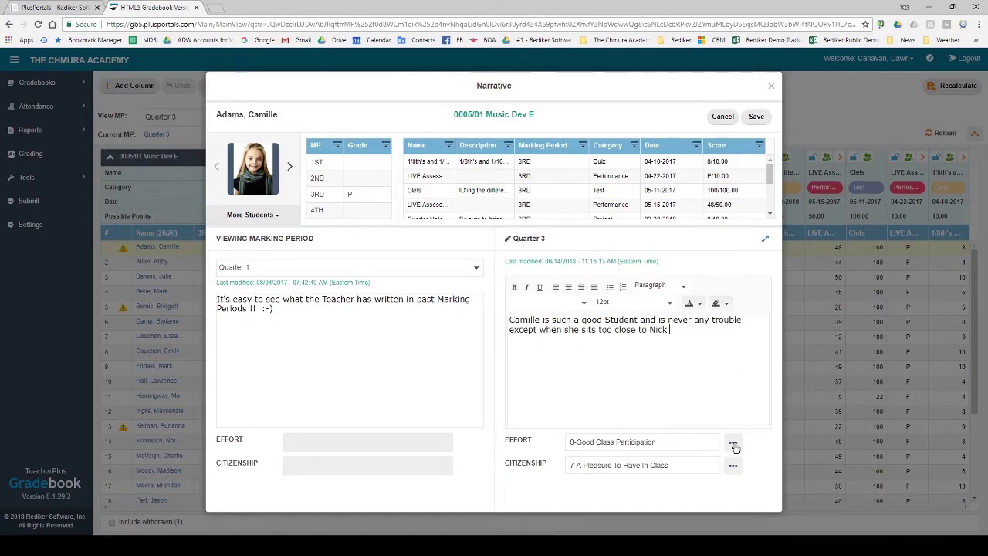
pyautogui.click(733, 443)
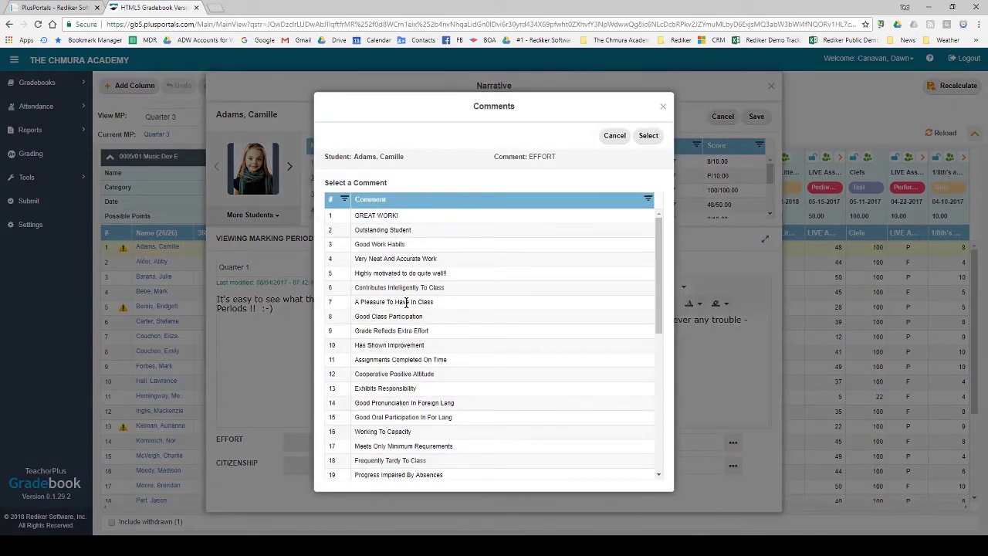
pyautogui.doubleClick(406, 302)
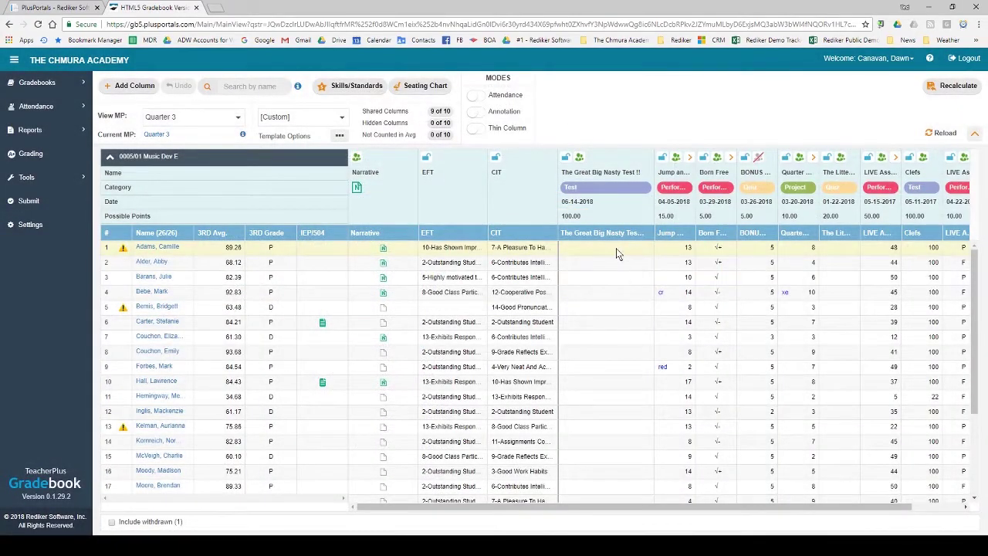
# Step: Enter Great Big Nasty Test scores of 88, 97 and 68
pyautogui.click(616, 248)
pyautogui.write('88')
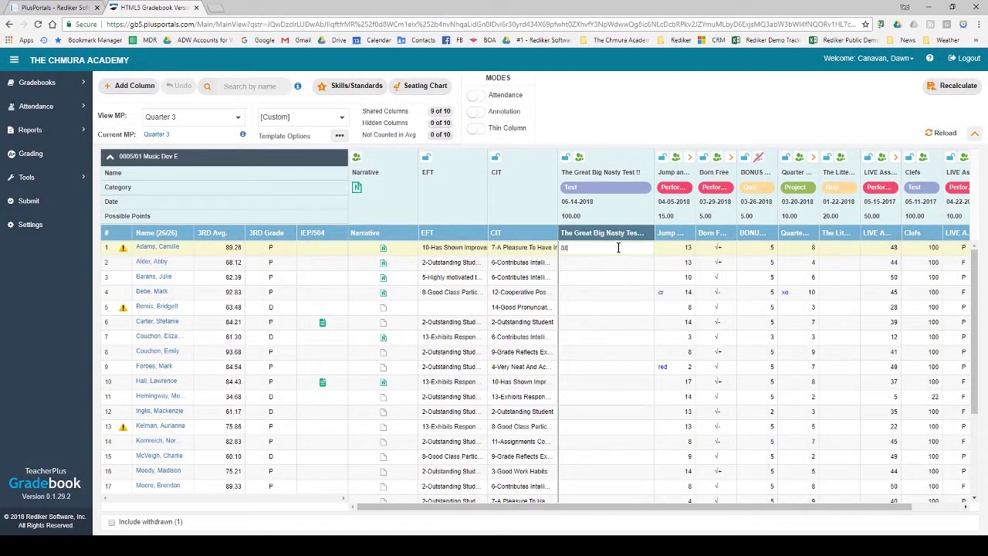
pyautogui.press('Return')
pyautogui.write('9')
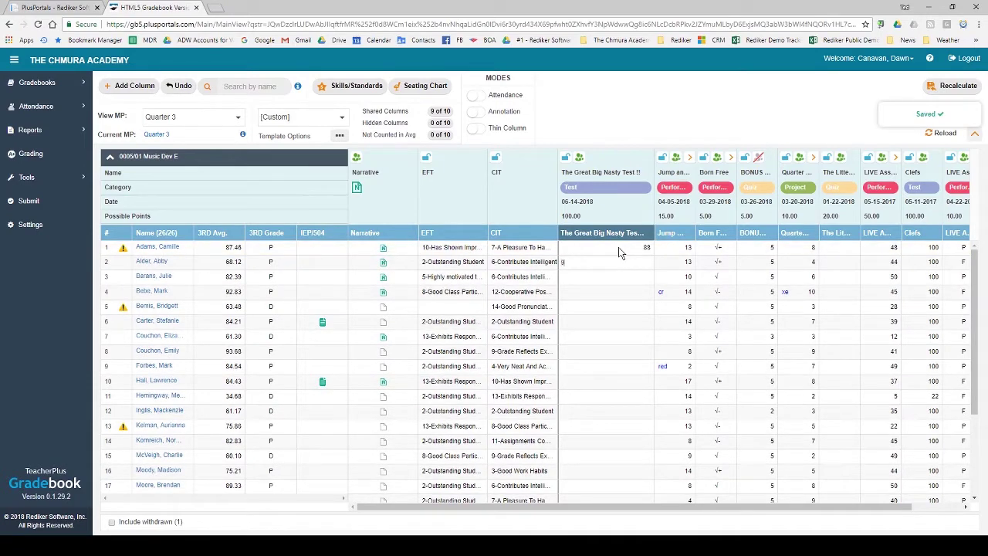
pyautogui.write('7')
pyautogui.press('Return')
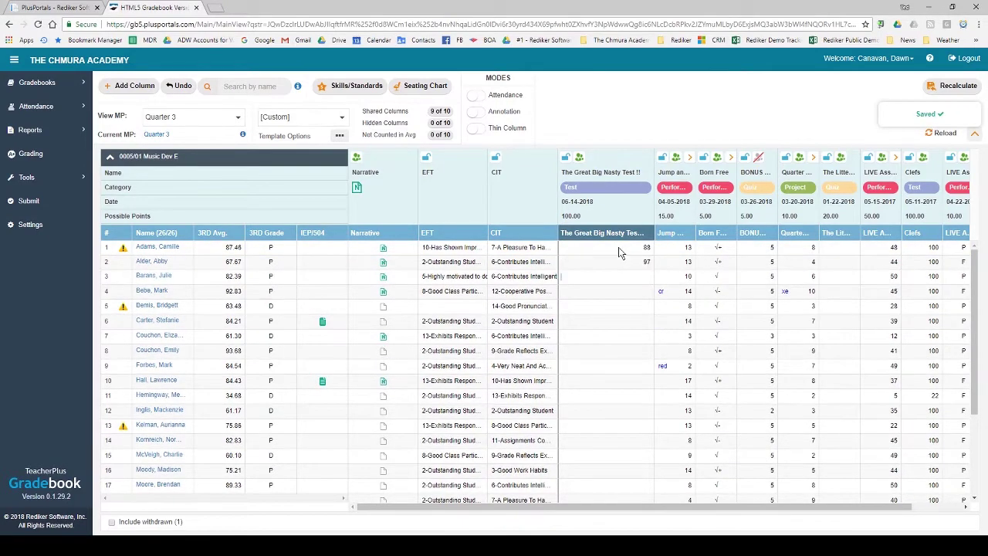
pyautogui.write('68')
pyautogui.press('Return')
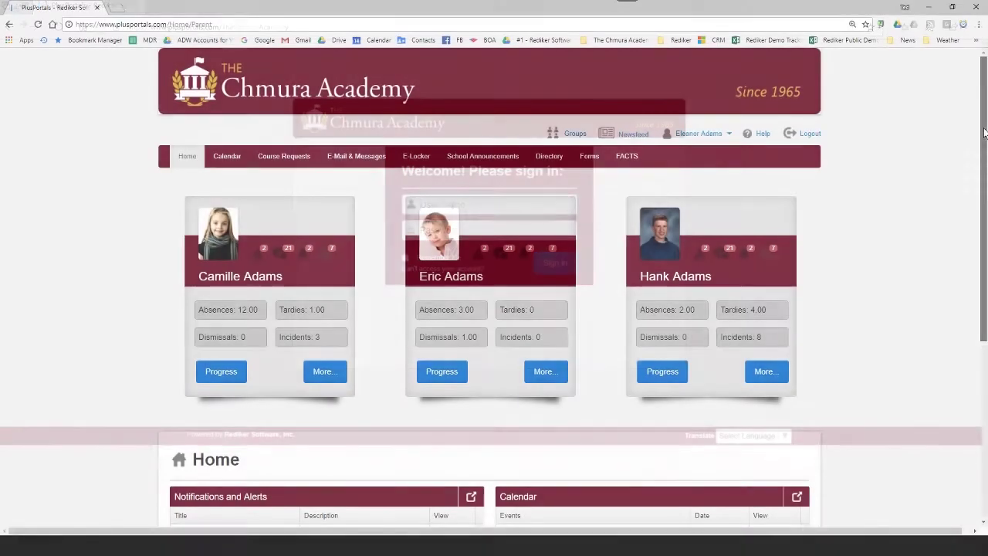
# Step: Scroll through the parent Home page and bring up the full school calendar
pyautogui.scroll(-2, 977, 195)
pyautogui.scroll(-2, 976, 195)
pyautogui.scroll(-1, 976, 195)
pyautogui.scroll(-1, 977, 194)
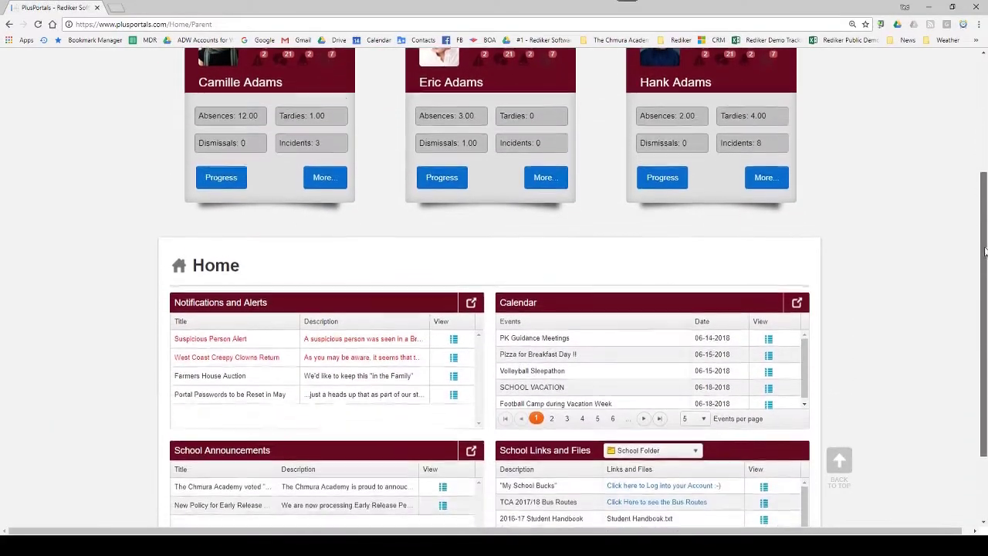
pyautogui.scroll(-1, 977, 195)
pyautogui.scroll(-1, 976, 194)
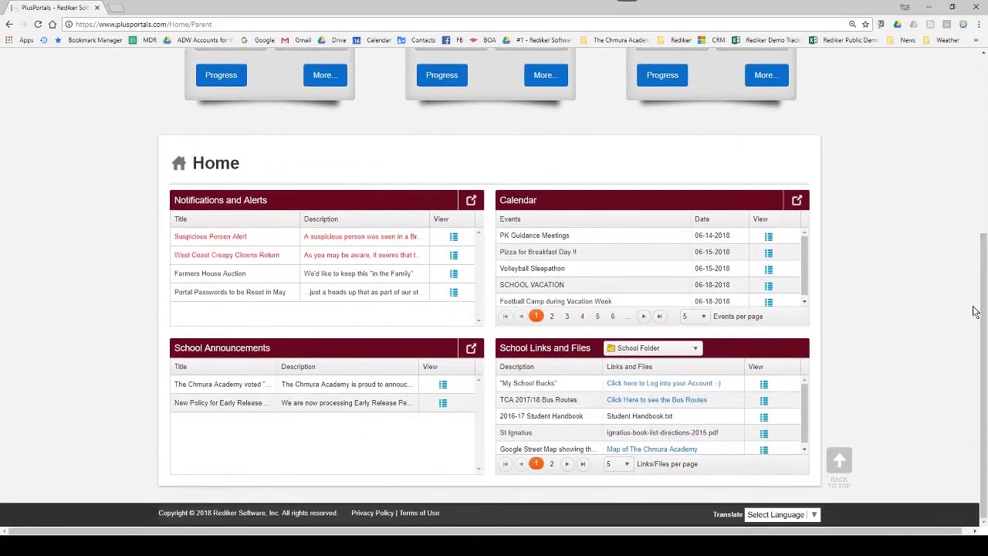
pyautogui.click(796, 200)
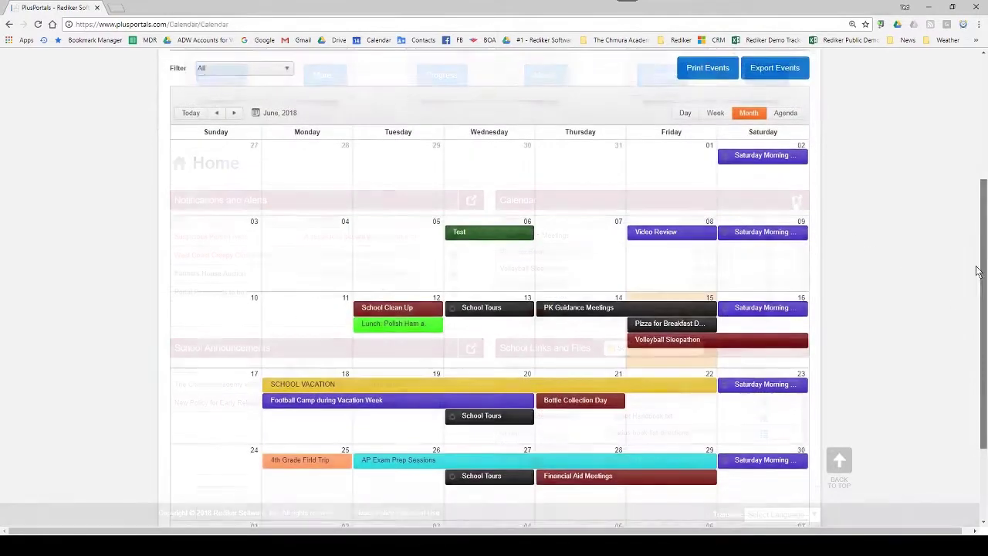
pyautogui.scroll(-2, 979, 299)
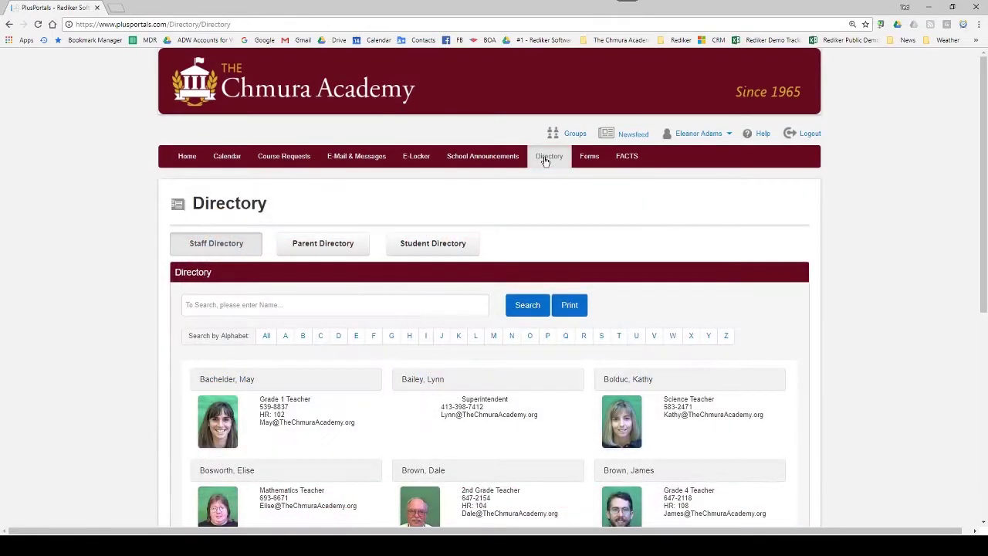
# Step: Browse the staff directory and a child's progress overview, including recent scores
pyautogui.moveTo(979, 96); pyautogui.dragTo(978, 112)
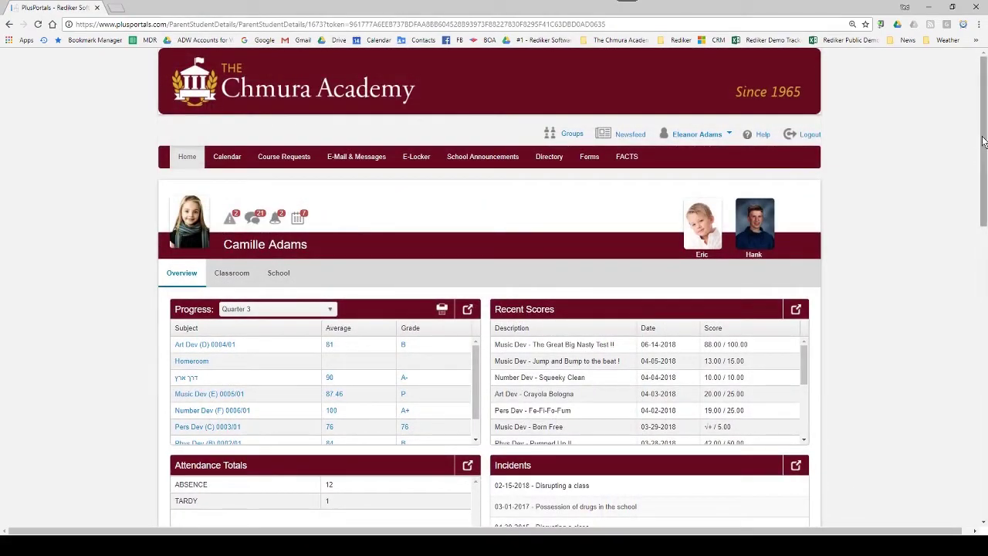
pyautogui.scroll(-1, 979, 152)
pyautogui.scroll(-3, 979, 152)
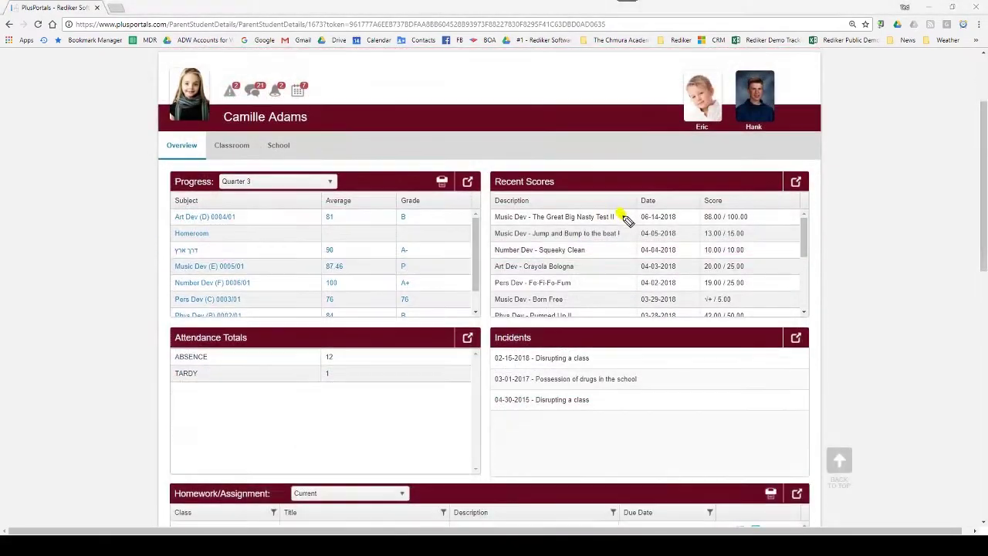
pyautogui.moveTo(623, 215); pyautogui.dragTo(664, 182)
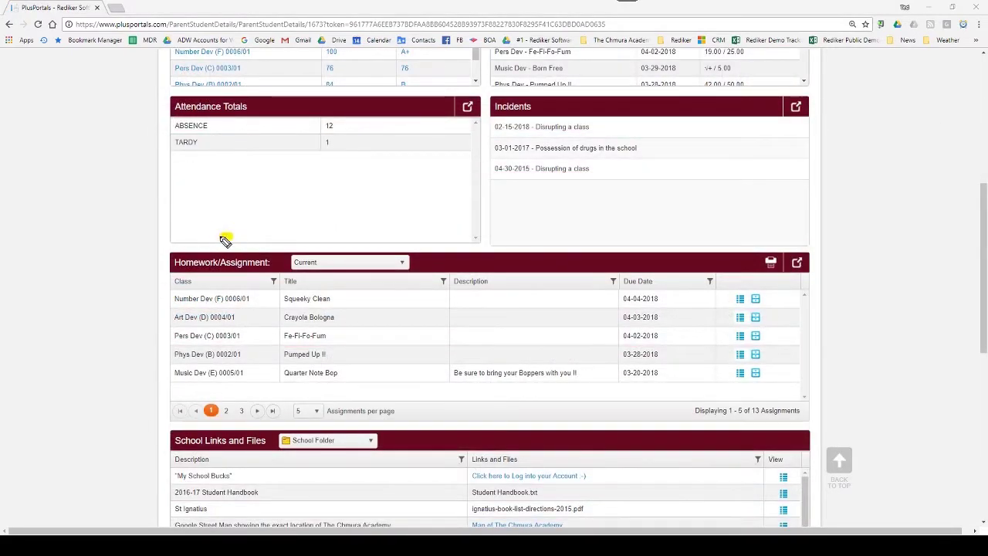
pyautogui.moveTo(232, 237)
pyautogui.mouseDown()
pyautogui.moveTo(386, 407)
pyautogui.moveTo(407, 256)
pyautogui.moveTo(304, 234)
pyautogui.moveTo(224, 241)
pyautogui.mouseUp()
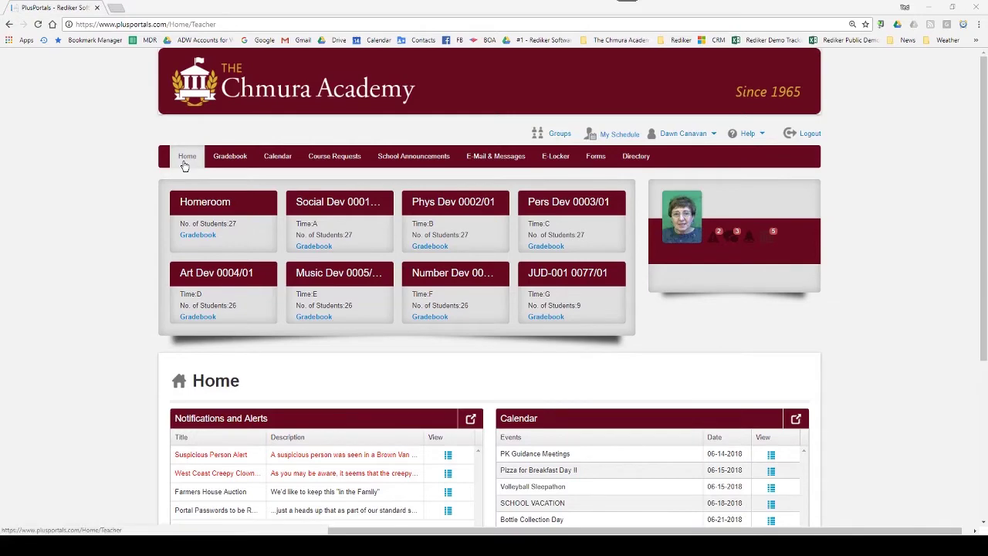
# Step: Edit the Music Dev class welcome message to read '…eek is an "A" Week !!' and save
pyautogui.click(324, 274)
pyautogui.write('eek is an "A" Week ')
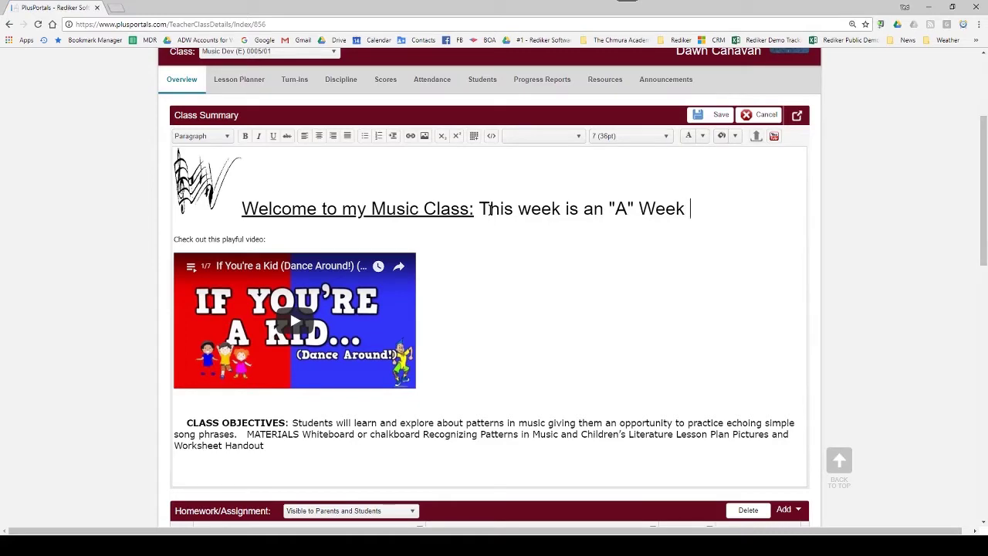
pyautogui.write('!!')
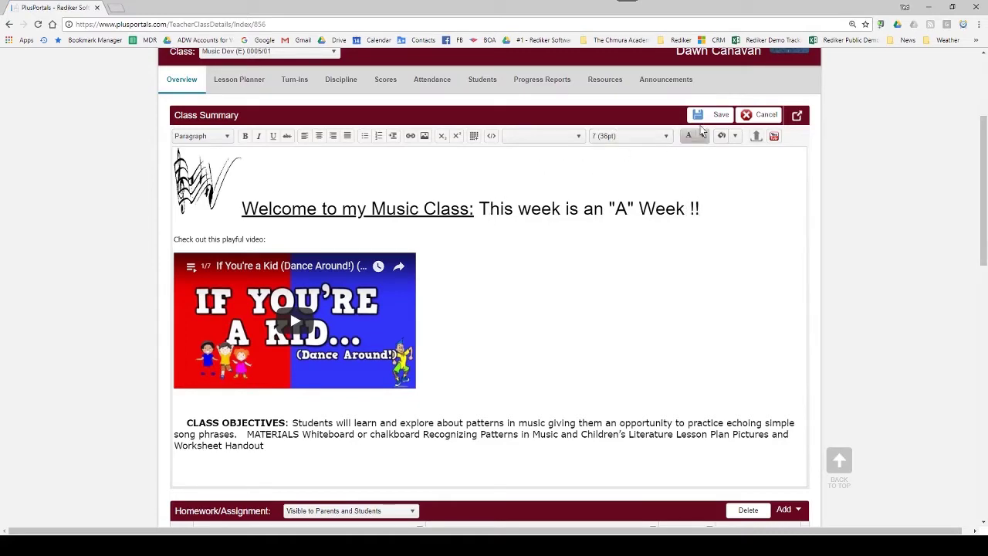
pyautogui.click(714, 114)
# Step: Try adding a homework assignment, then start a class e-mail with subject 'Reminder'
pyautogui.click(787, 85)
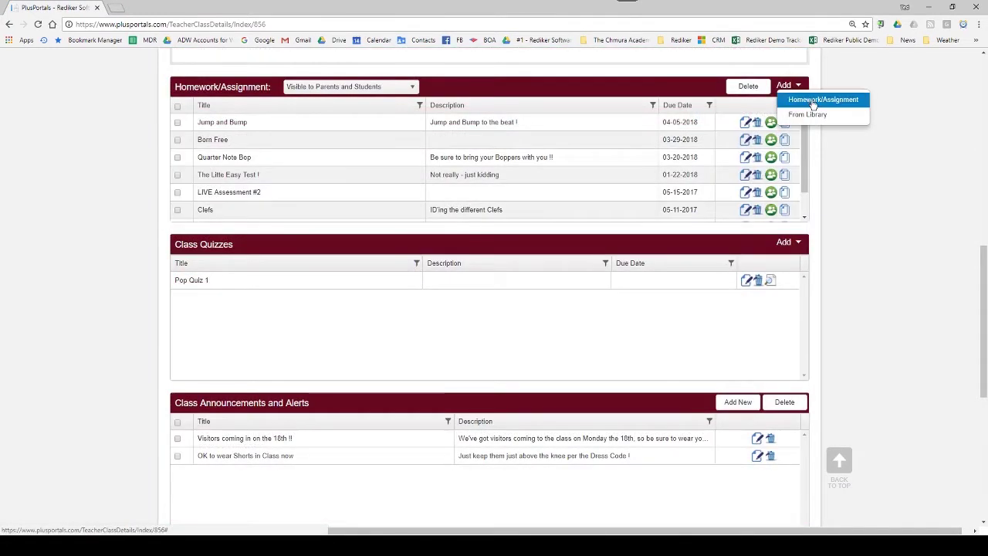
pyautogui.click(815, 102)
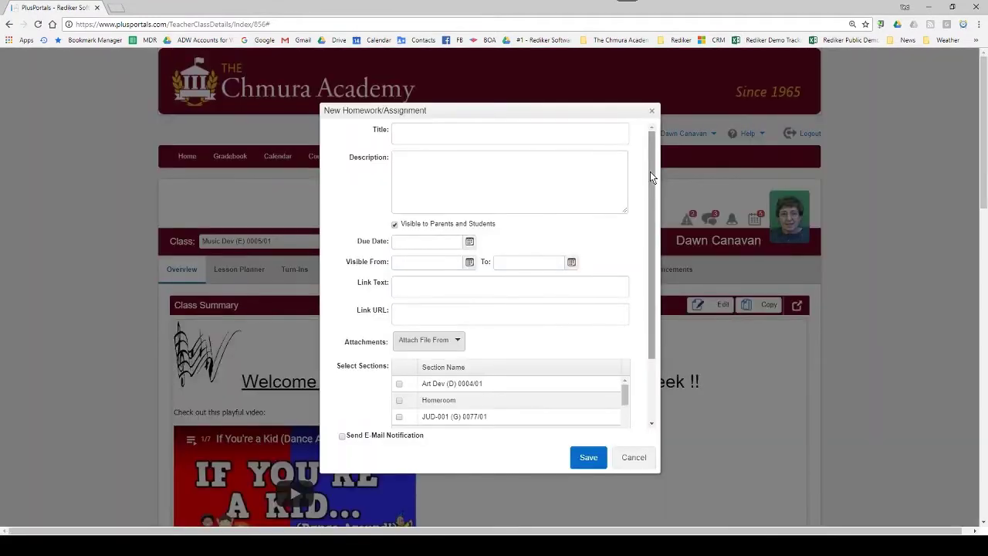
pyautogui.moveTo(650, 172); pyautogui.dragTo(651, 227)
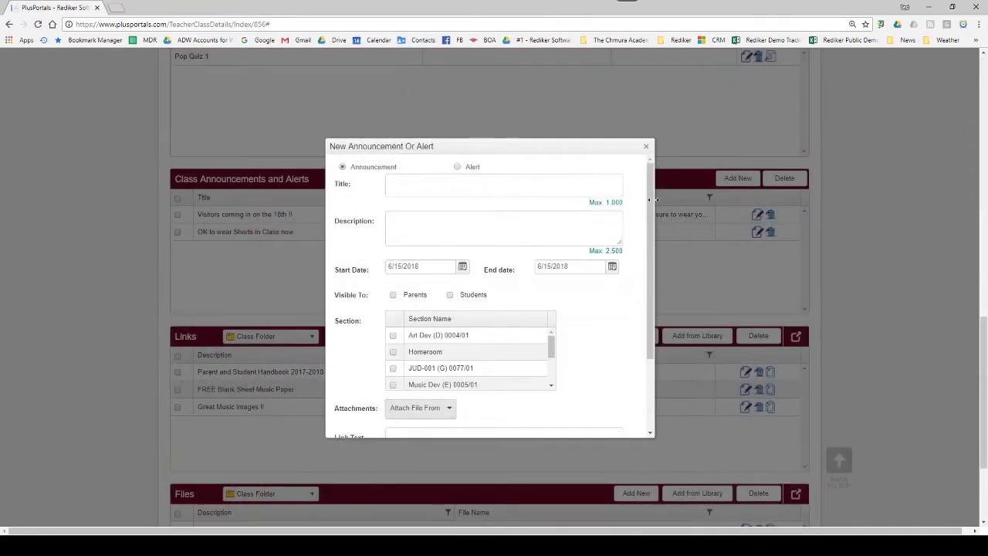
pyautogui.moveTo(651, 197); pyautogui.dragTo(656, 230)
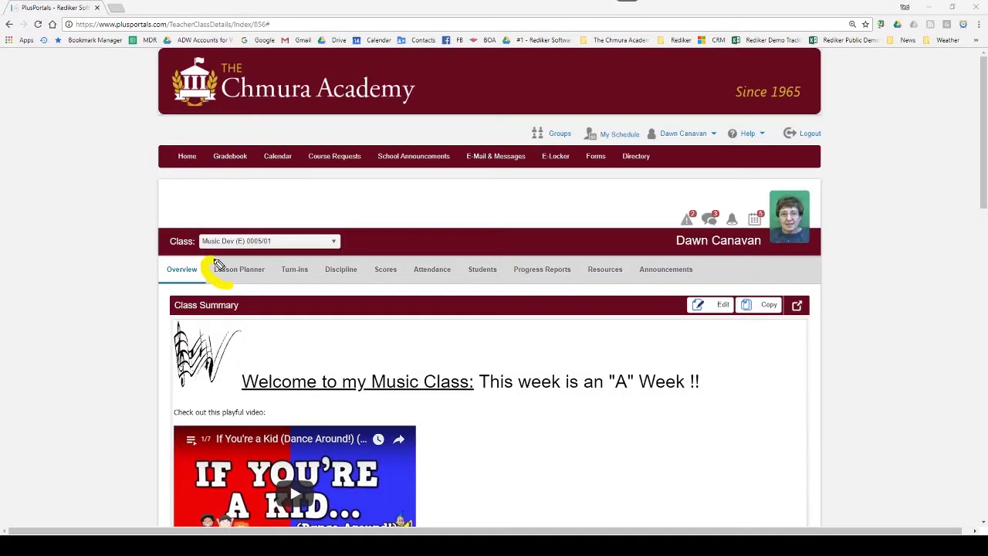
pyautogui.moveTo(220, 264)
pyautogui.mouseDown()
pyautogui.moveTo(381, 284)
pyautogui.moveTo(237, 292)
pyautogui.mouseUp()
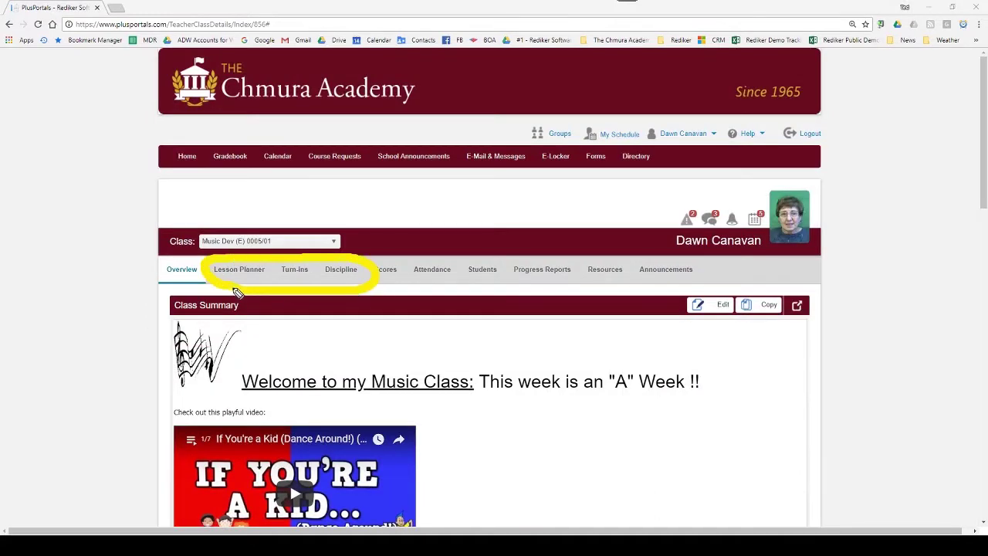
pyautogui.click(785, 373)
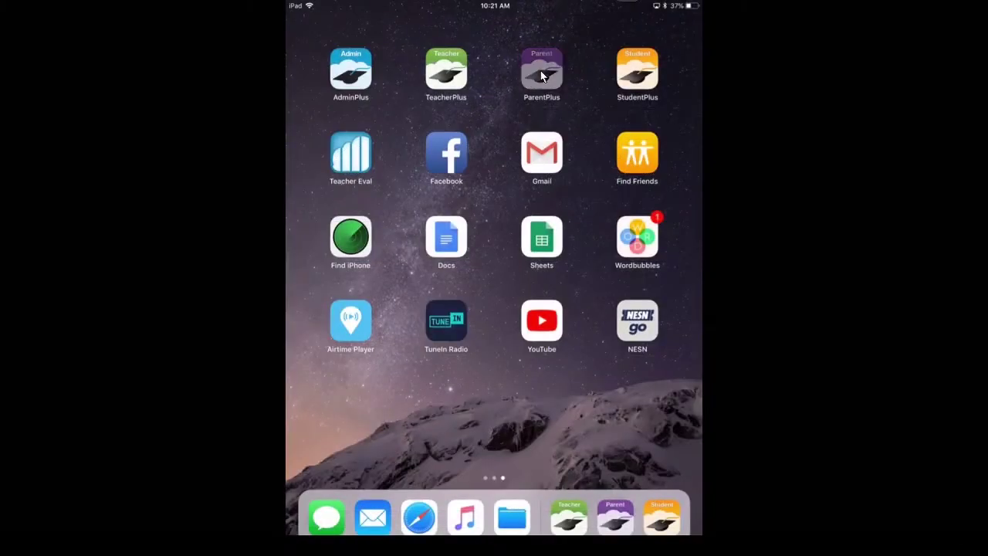
pyautogui.click(541, 75)
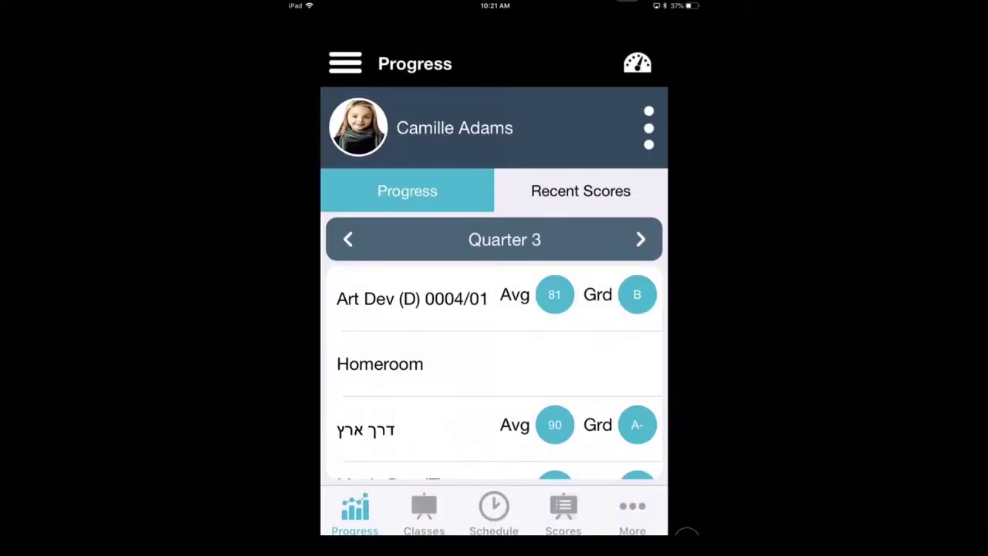
pyautogui.click(581, 190)
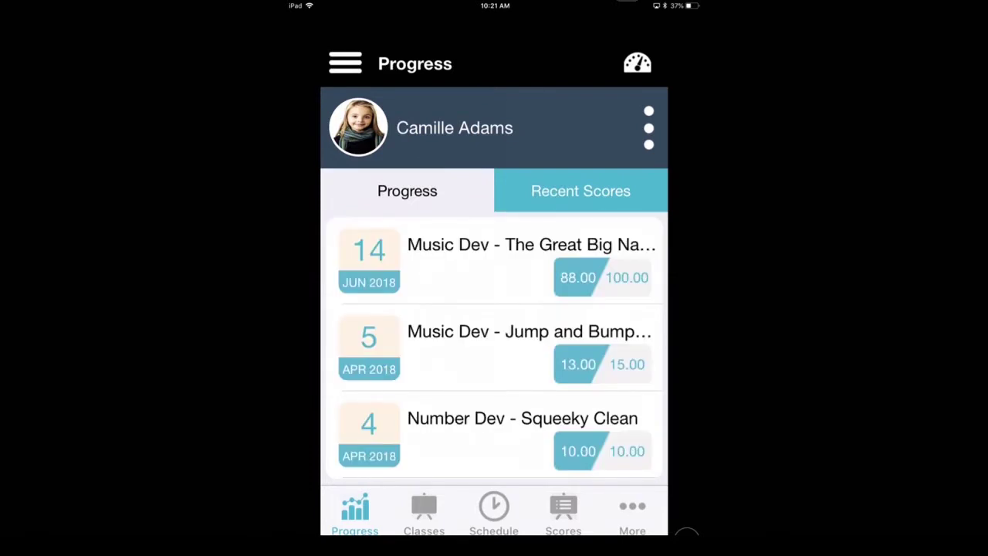
pyautogui.click(424, 510)
pyautogui.scroll(-3, 498, 331)
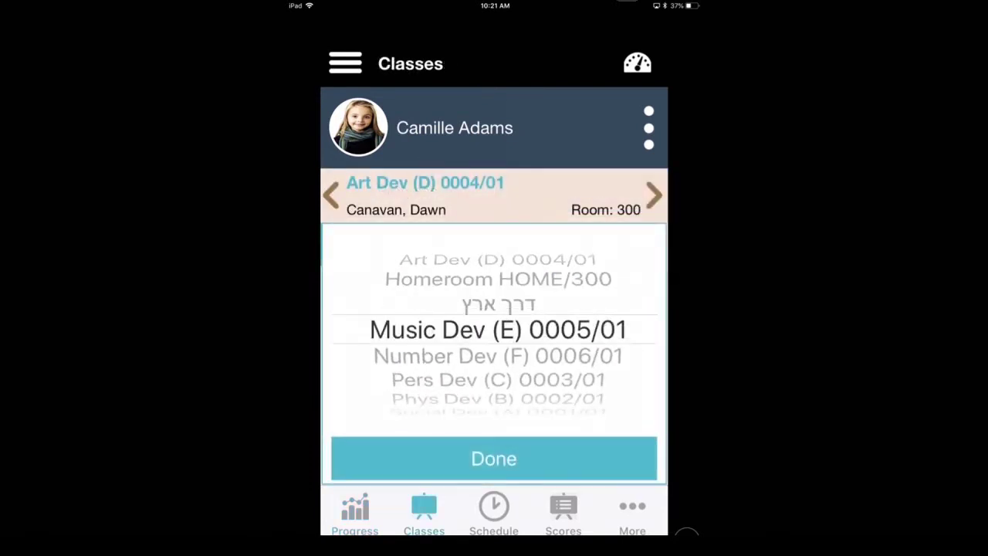
pyautogui.click(494, 459)
pyautogui.scroll(-2, 494, 370)
pyautogui.scroll(-5, 494, 375)
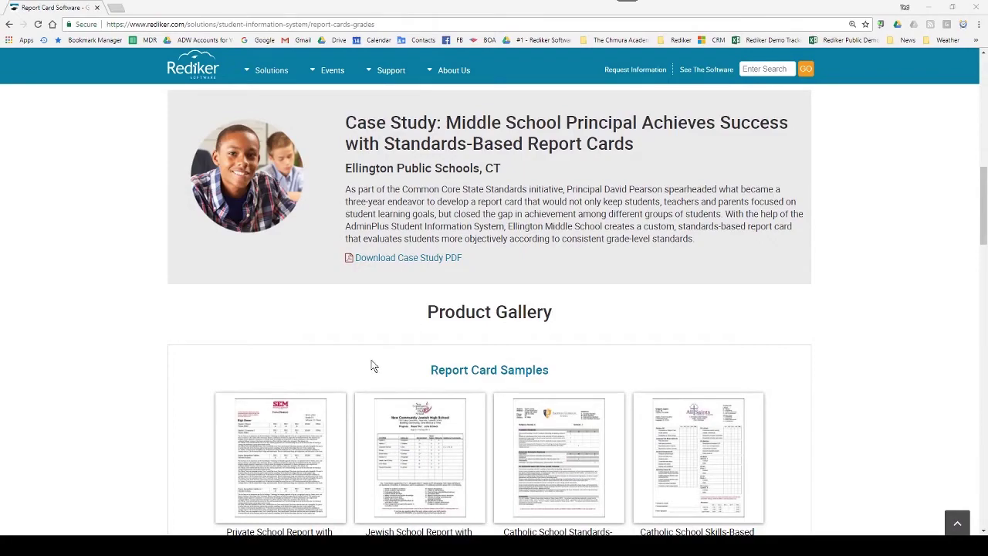
# Step: Page through every enlarged report card sample, including Episcopal and Catholic double-sided cards
pyautogui.click(287, 437)
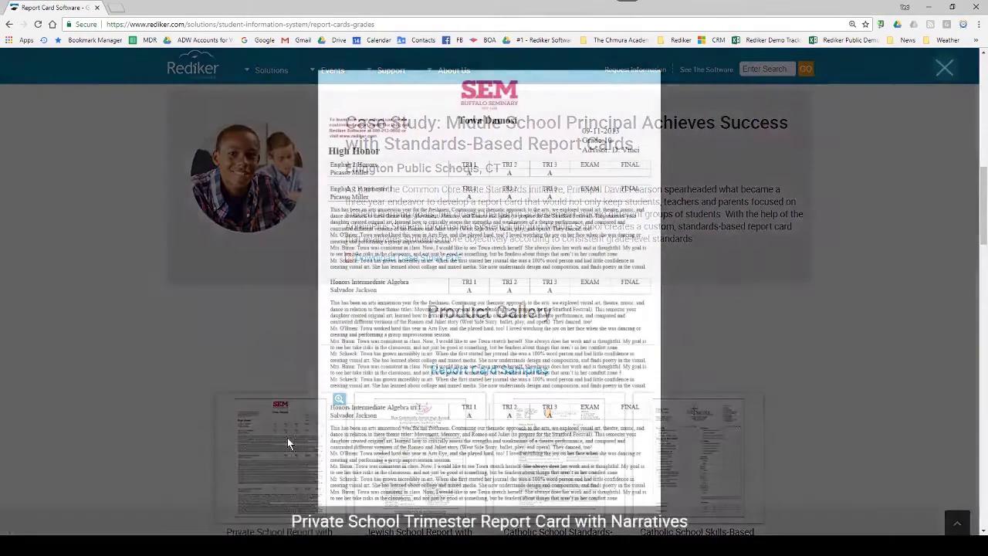
pyautogui.press('Right')
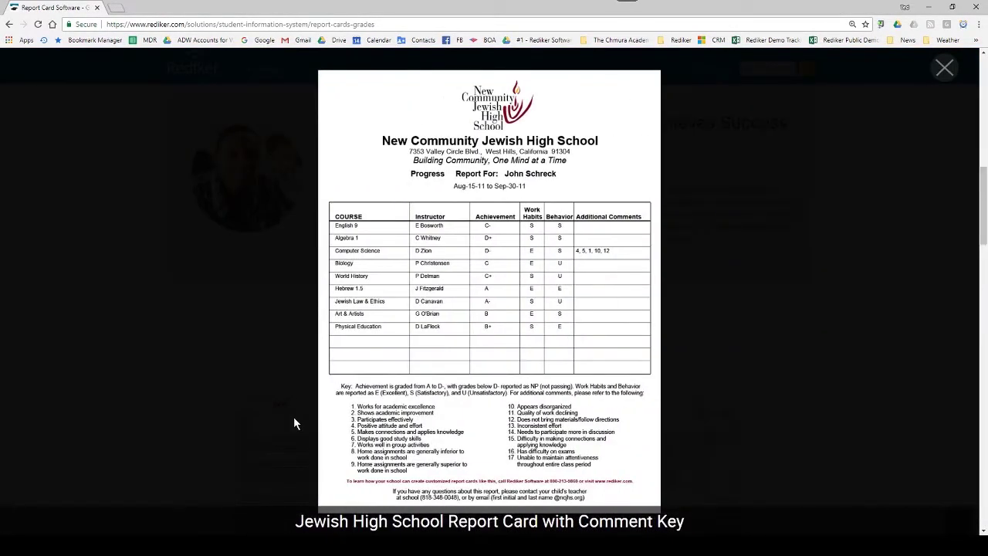
pyautogui.press('Right')
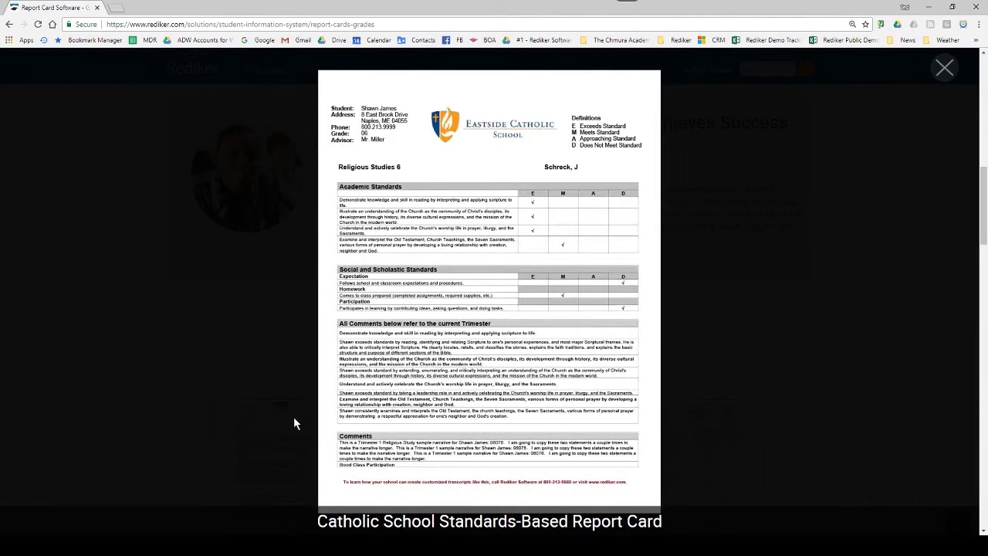
pyautogui.press('Right')
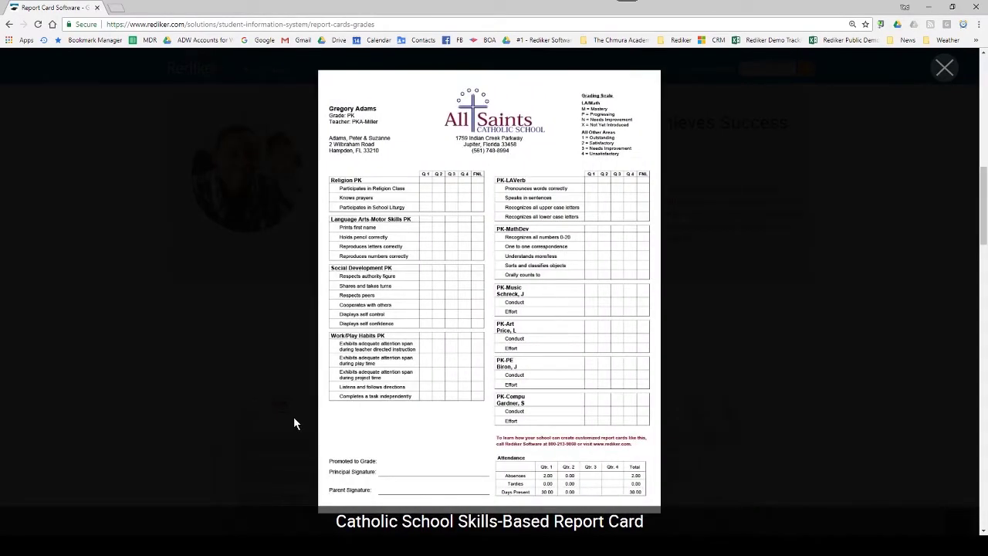
pyautogui.press('Right')
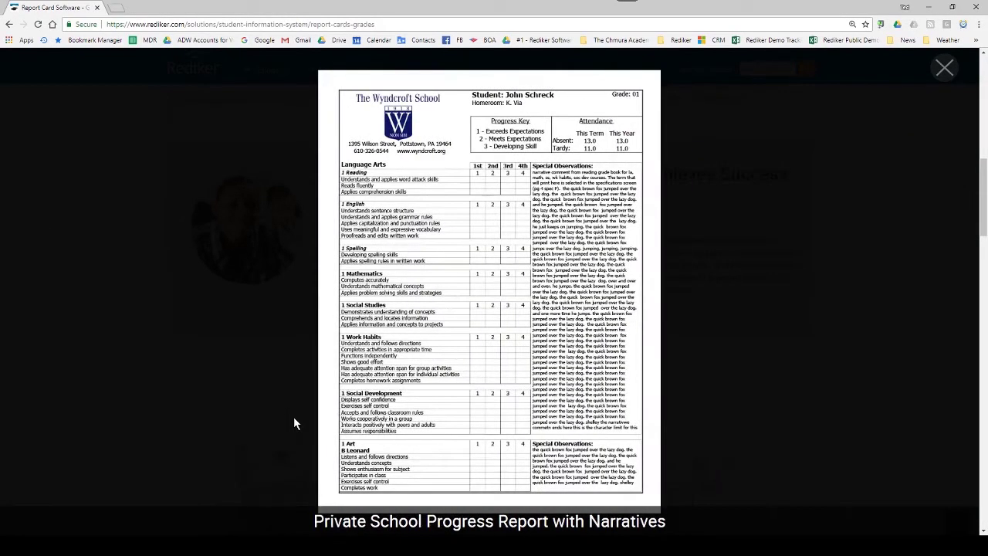
pyautogui.press('Right')
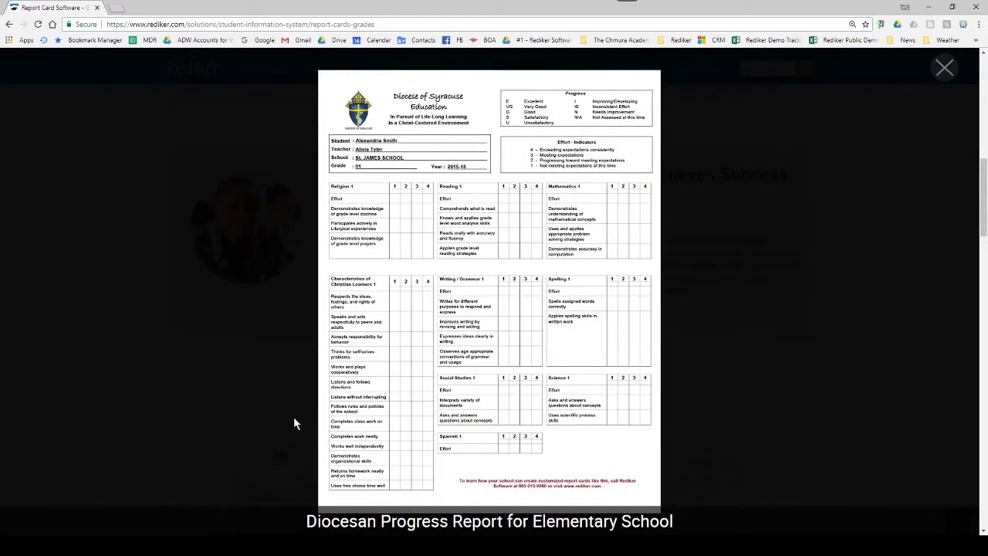
pyautogui.press('Right')
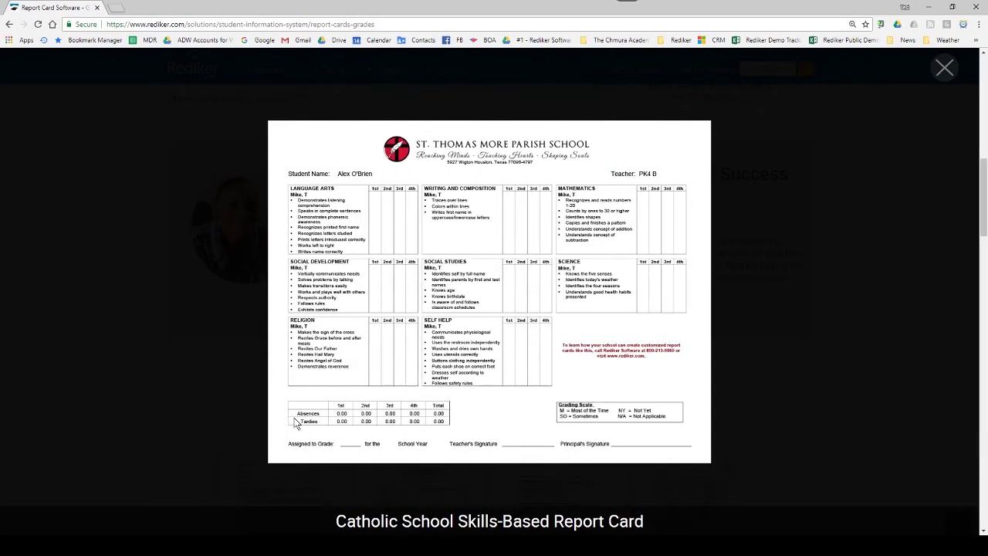
pyautogui.press('Right')
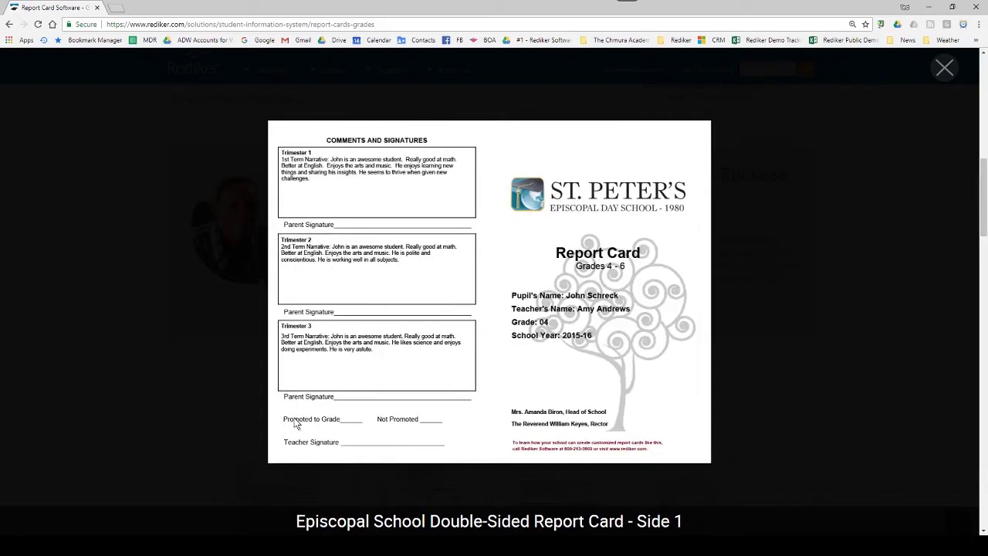
pyautogui.press('Right')
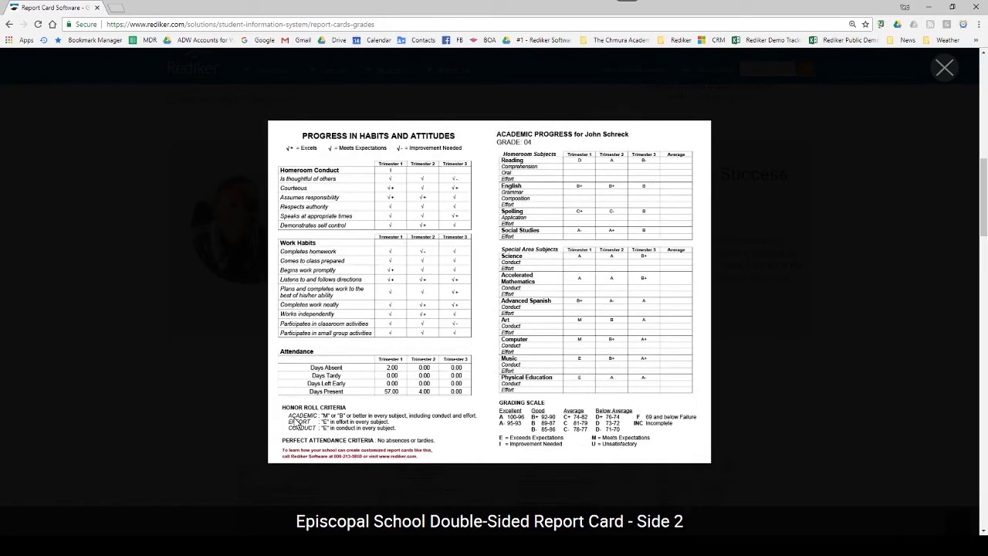
pyautogui.press('Right')
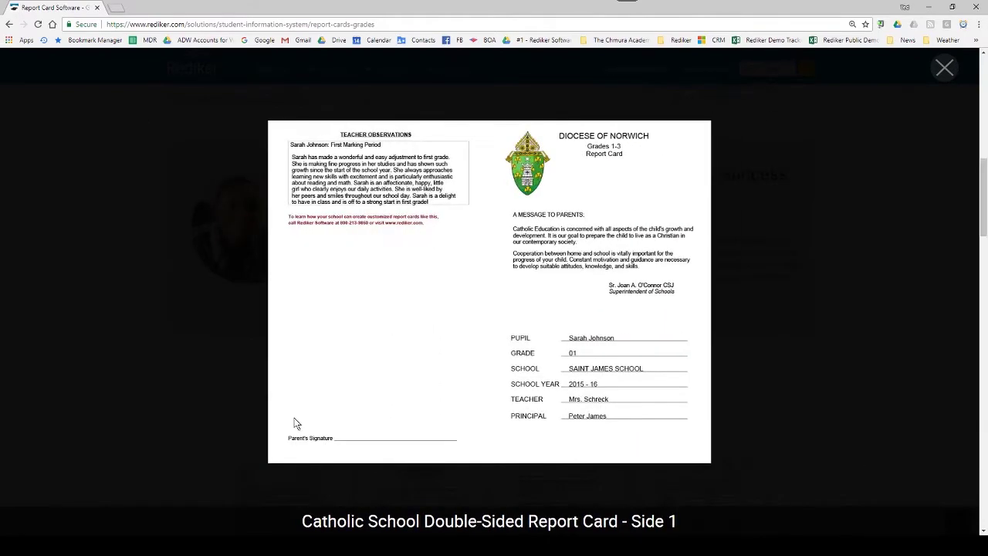
pyautogui.press('Right')
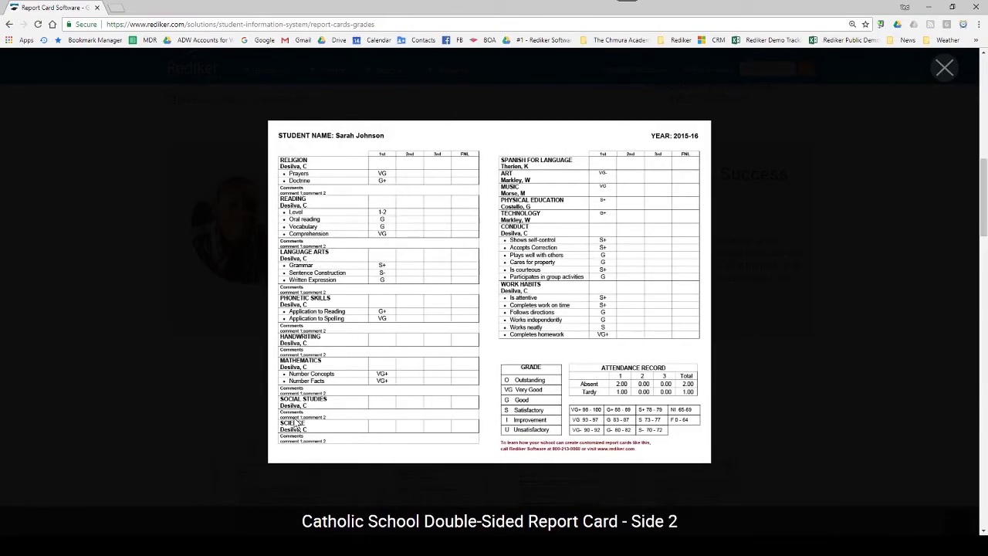
pyautogui.press('Right')
pyautogui.press('Escape')
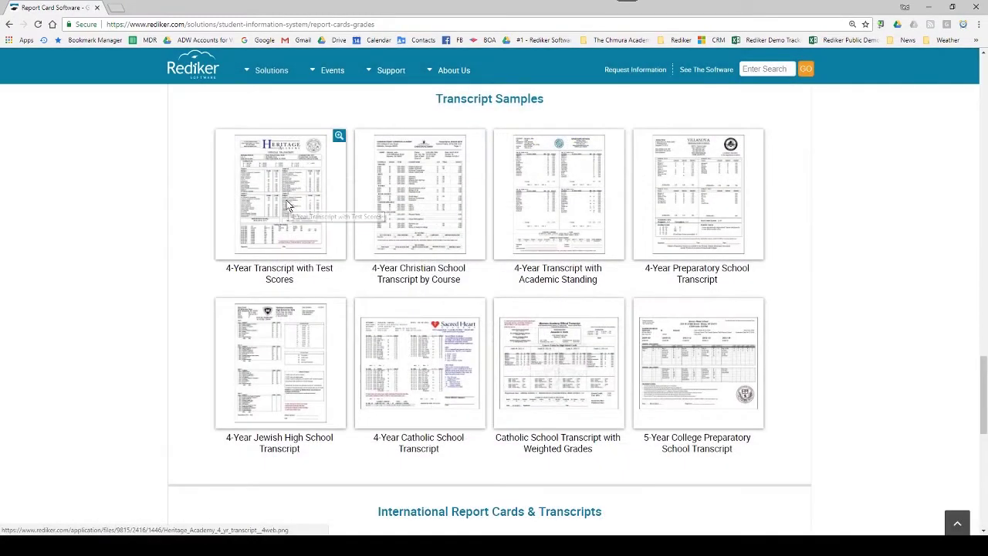
# Step: Page through the transcript samples up to the Marmion Academy weighted-grades example
pyautogui.click(286, 200)
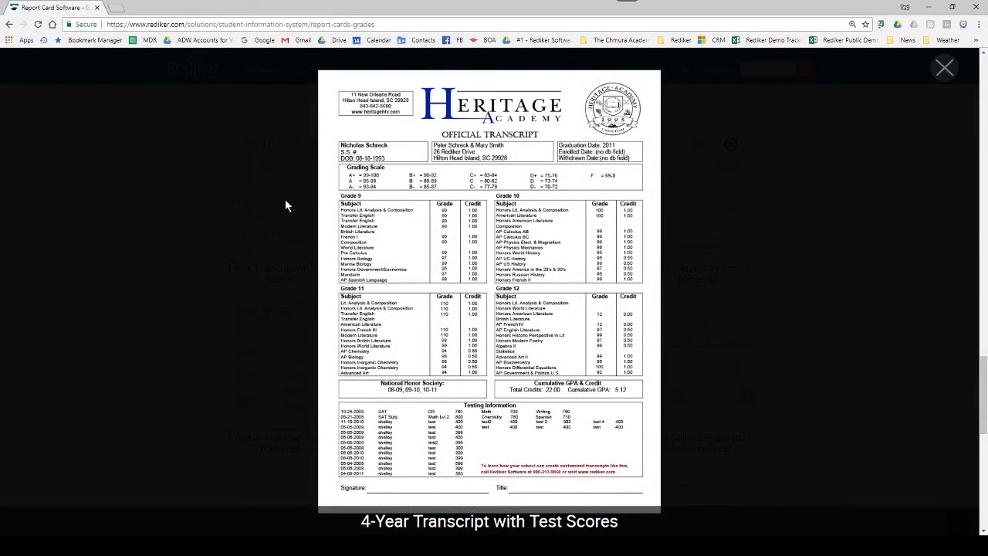
pyautogui.press('Right')
pyautogui.press('Right')
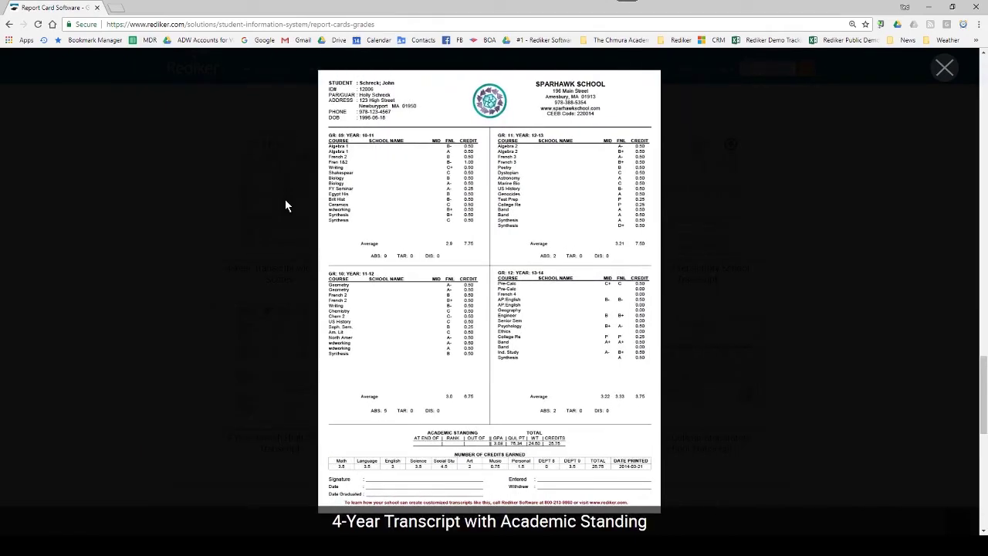
pyautogui.press('Right')
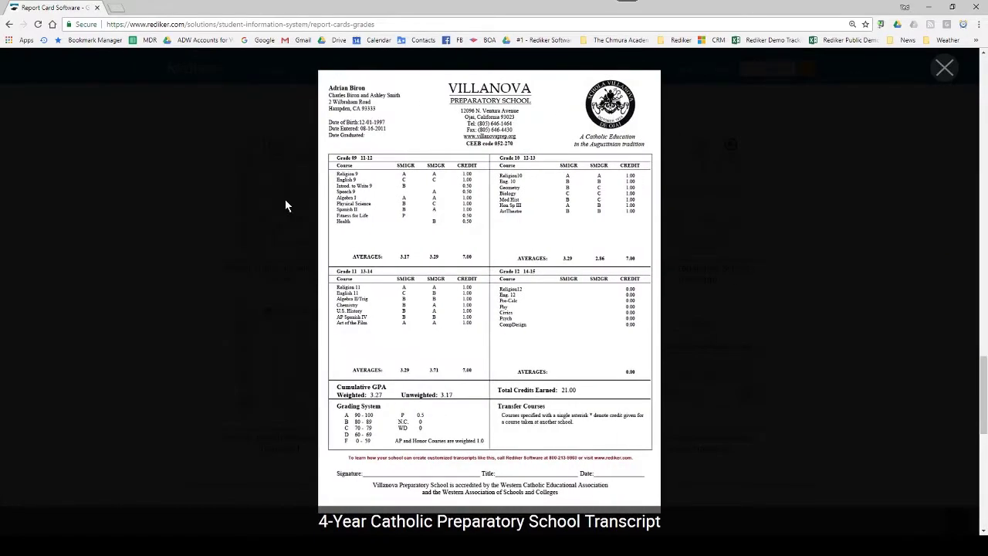
pyautogui.press('Right')
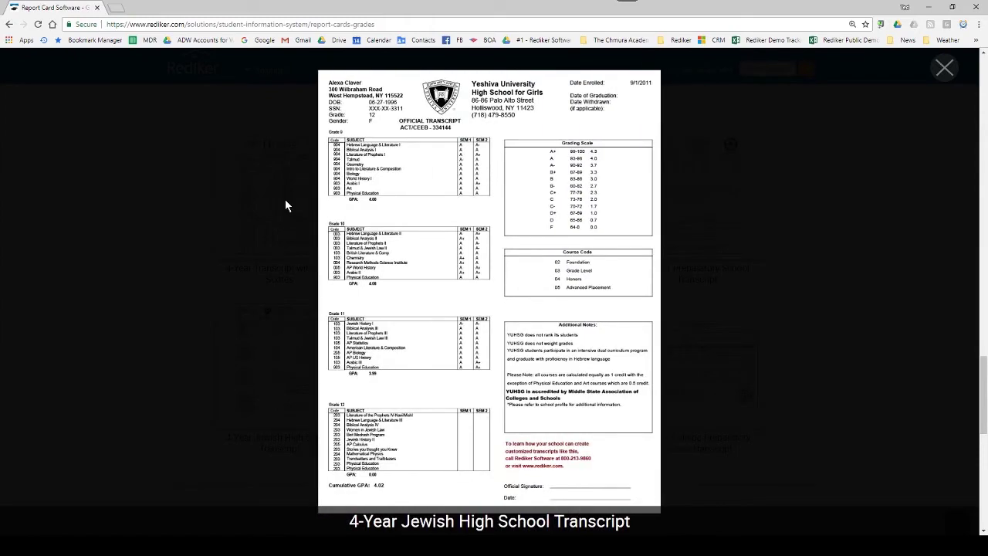
pyautogui.press('Right')
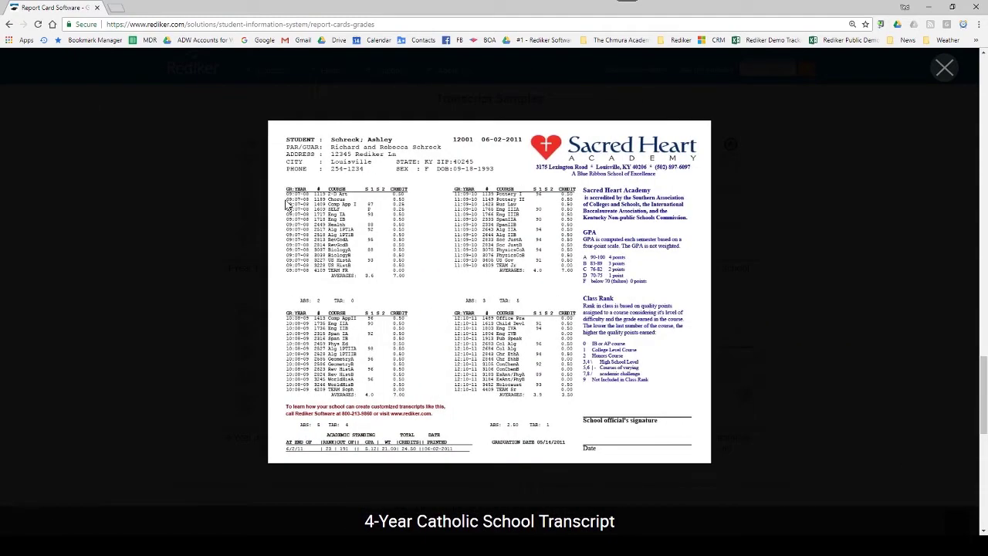
pyautogui.press('Right')
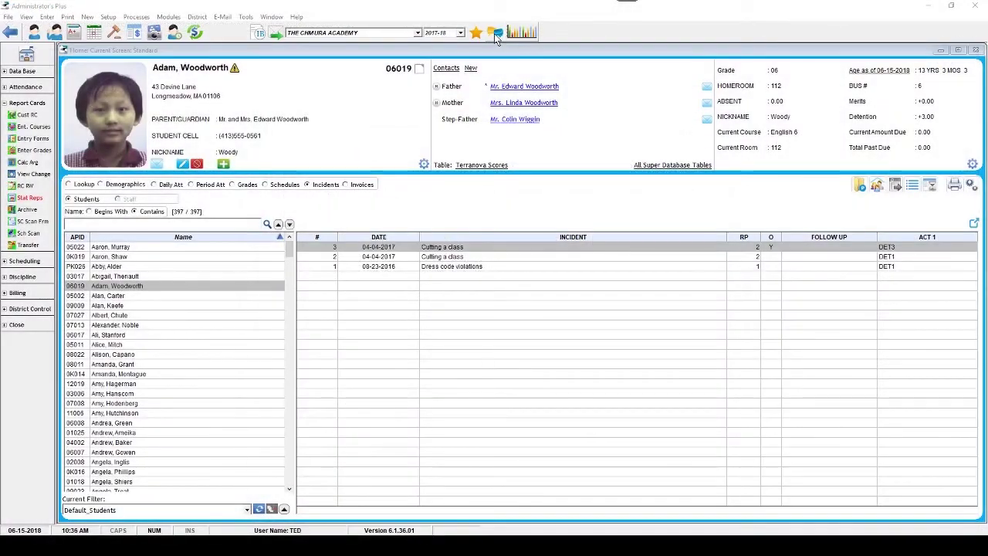
# Step: Set the no-school notification to go out by voice message and e-mail as well as text
pyautogui.click(496, 34)
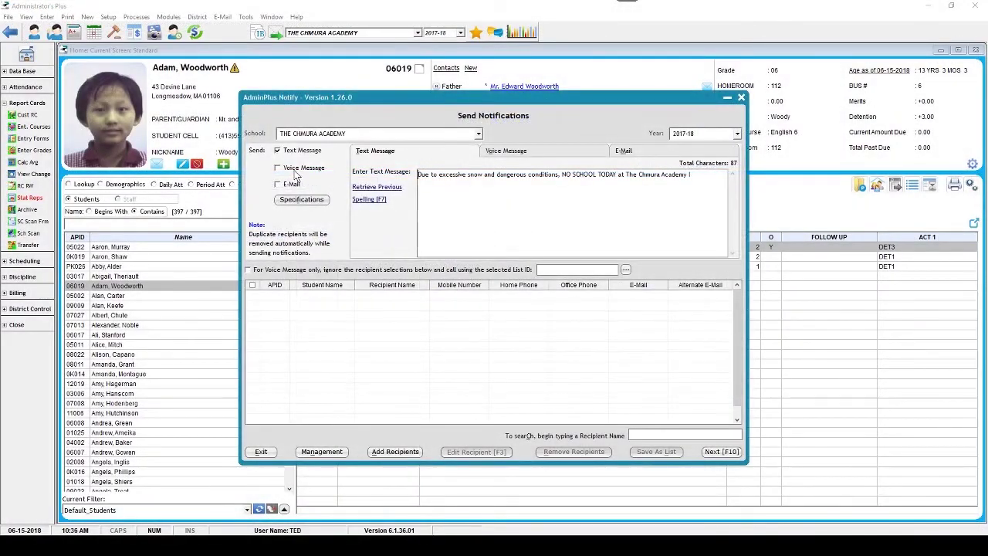
pyautogui.click(281, 170)
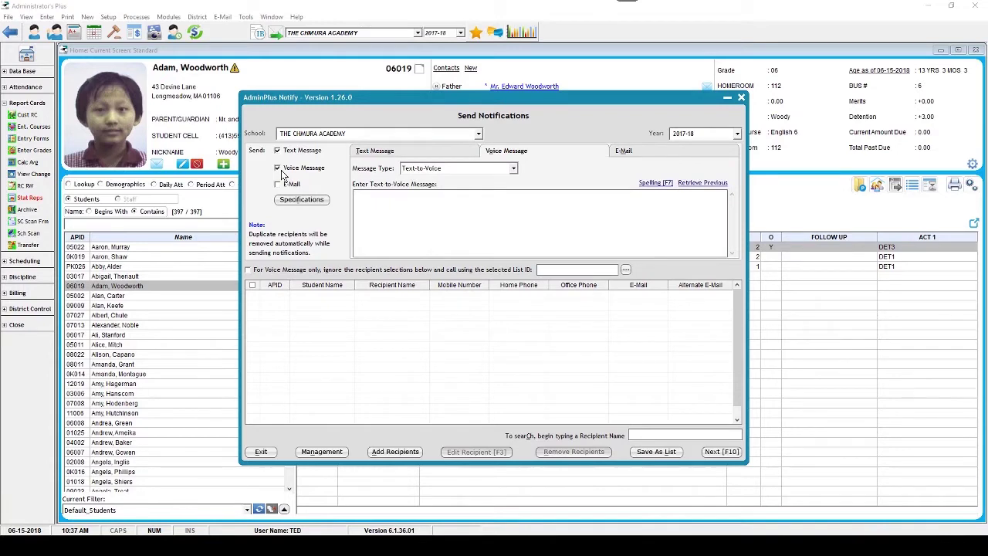
pyautogui.click(278, 184)
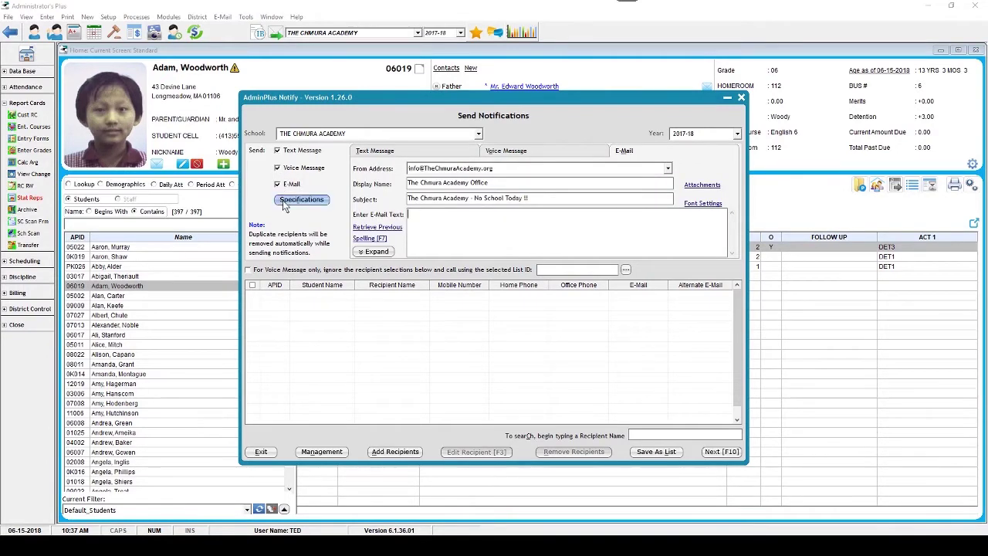
# Step: Pick students and contacts by course roster: AP Am Hst, Art 2 and Art 4
pyautogui.click(408, 453)
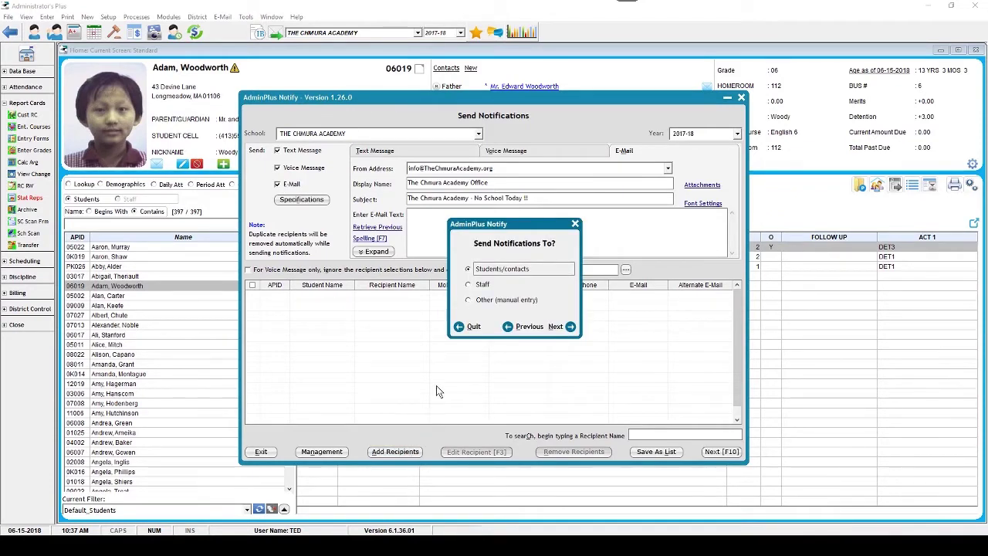
pyautogui.doubleClick(490, 271)
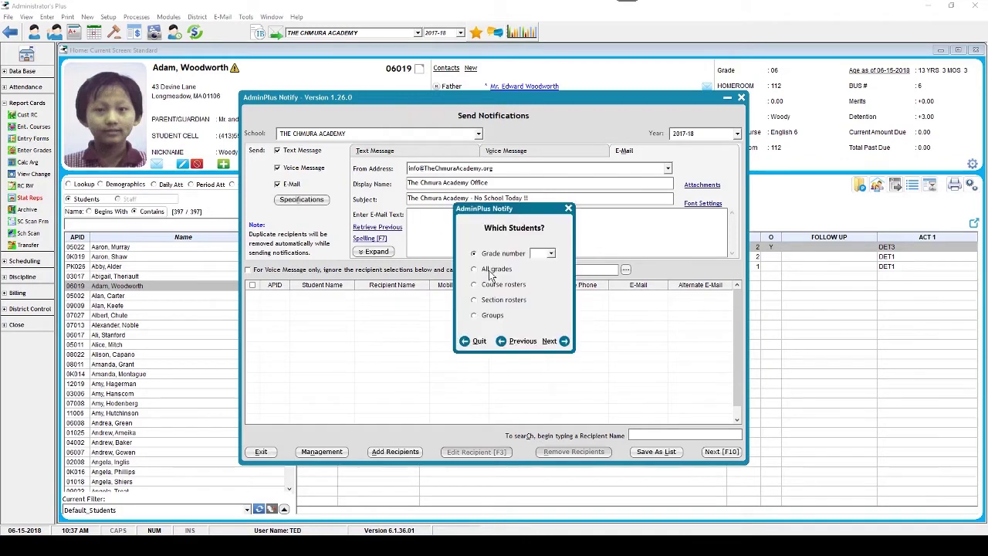
pyautogui.click(552, 255)
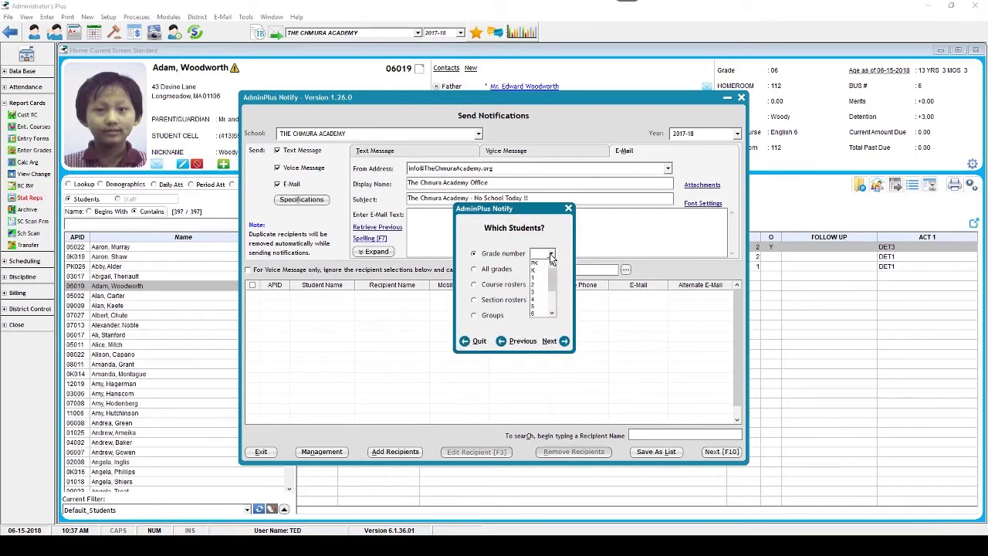
pyautogui.click(495, 290)
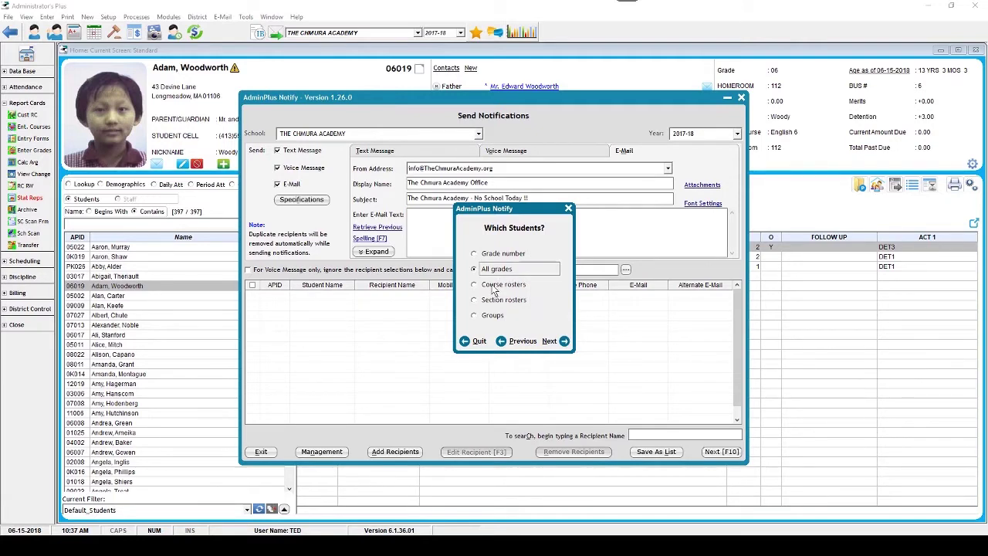
pyautogui.click(494, 286)
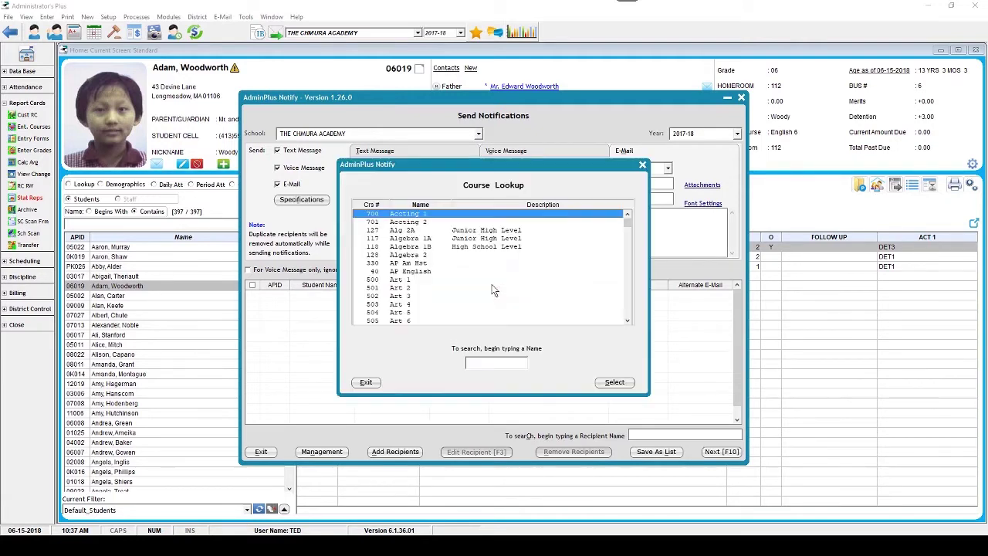
pyautogui.click(409, 264)
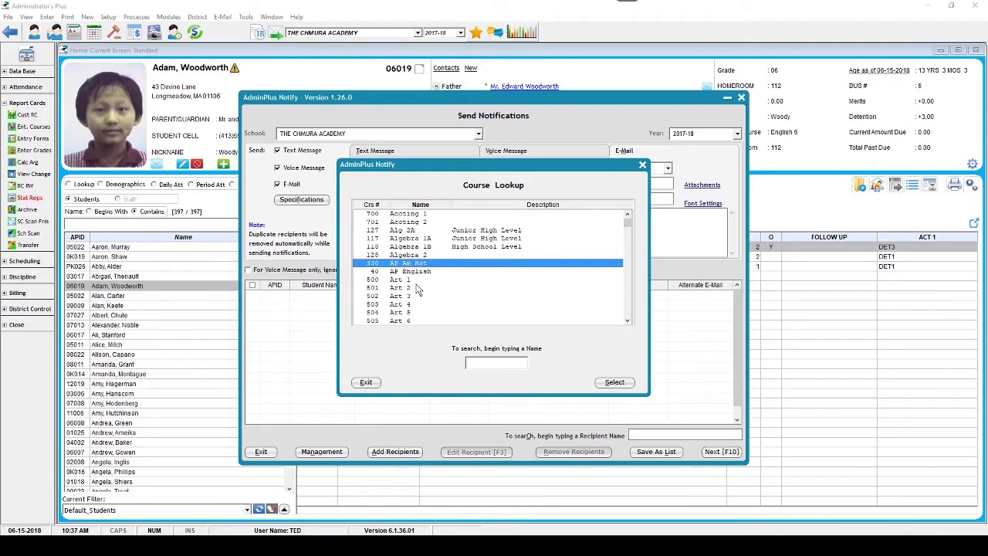
pyautogui.keyDown('ctrl'); pyautogui.click(416, 288); pyautogui.keyUp('ctrl')
pyautogui.keyDown('ctrl'); pyautogui.click(419, 304); pyautogui.keyUp('ctrl')
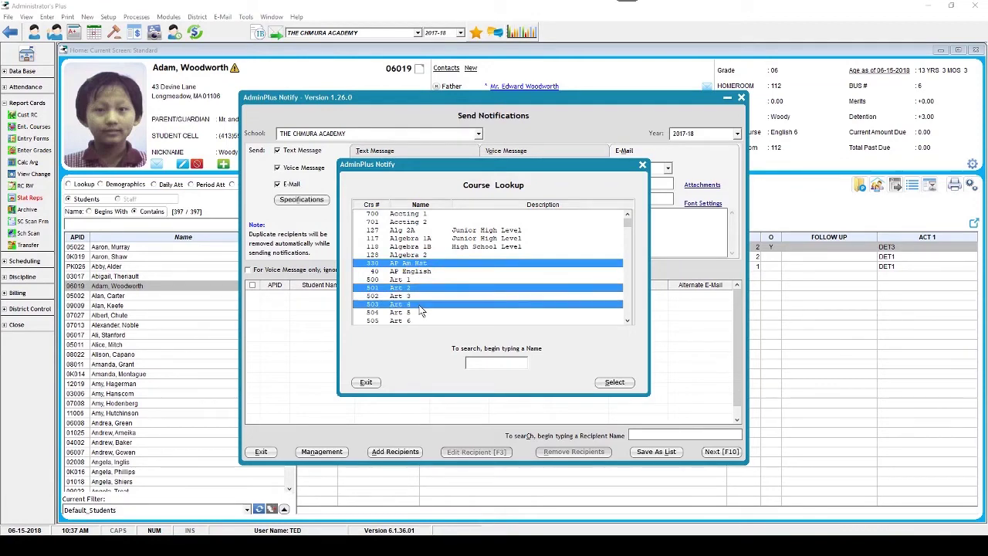
pyautogui.click(369, 383)
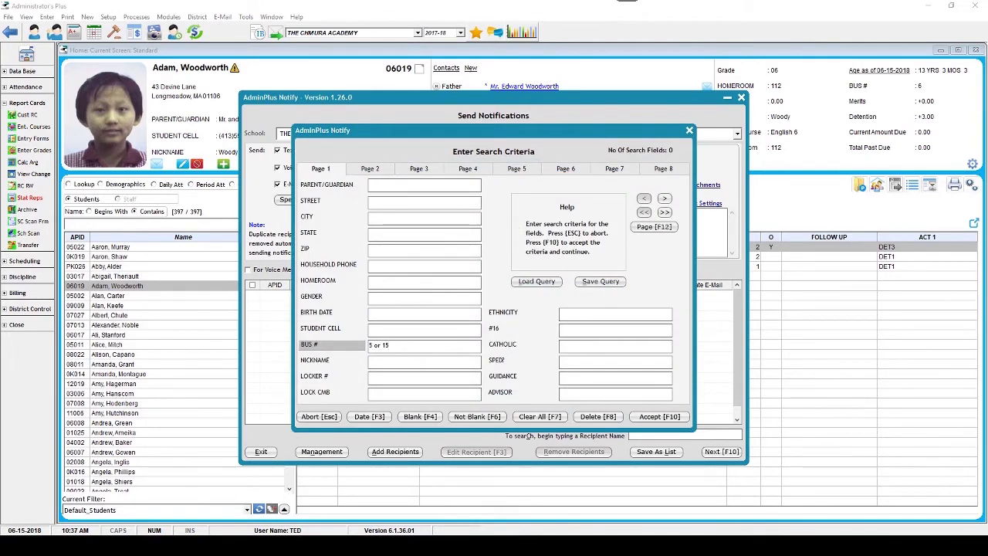
# Step: Accept the search criteria, include all contacts, and advance to send timing for 65 recipients
pyautogui.click(647, 418)
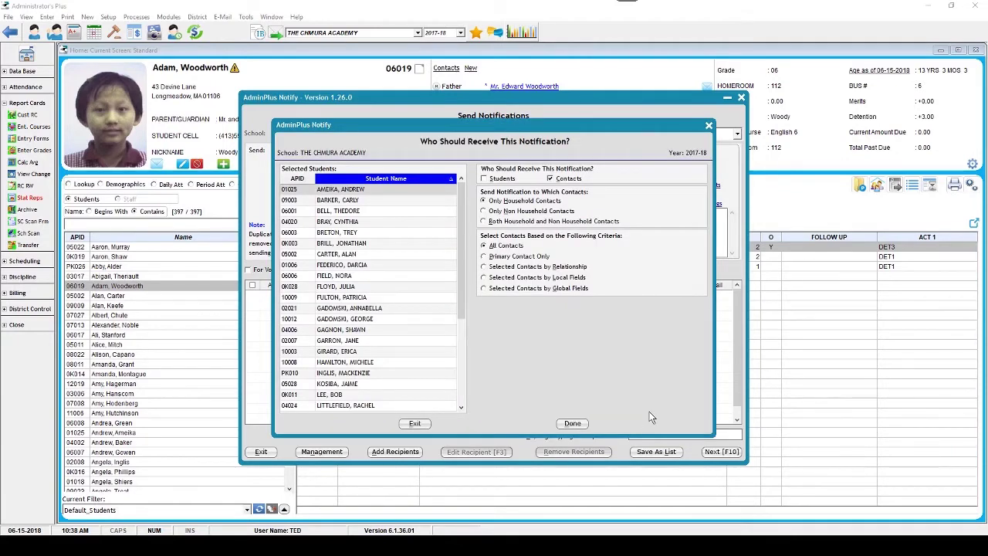
pyautogui.click(573, 424)
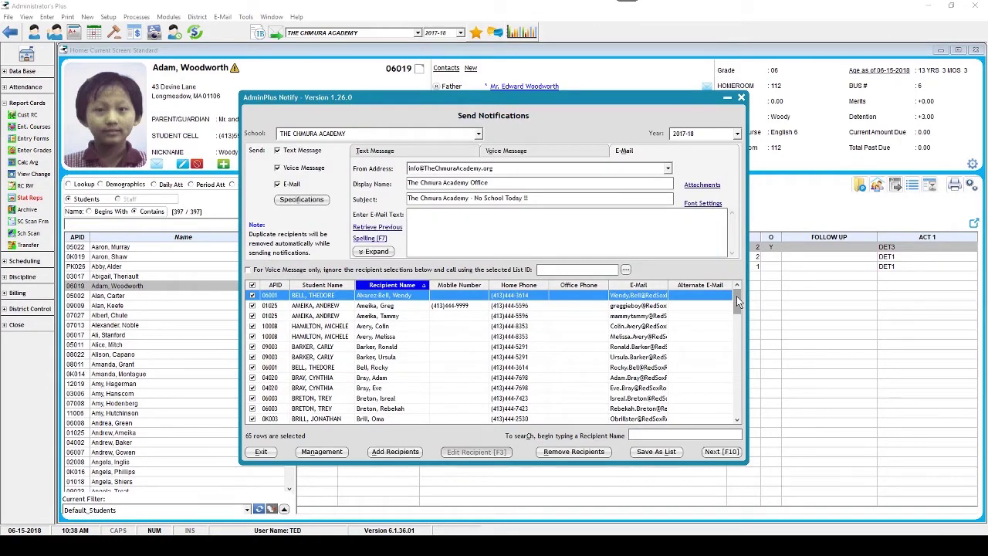
pyautogui.click(721, 451)
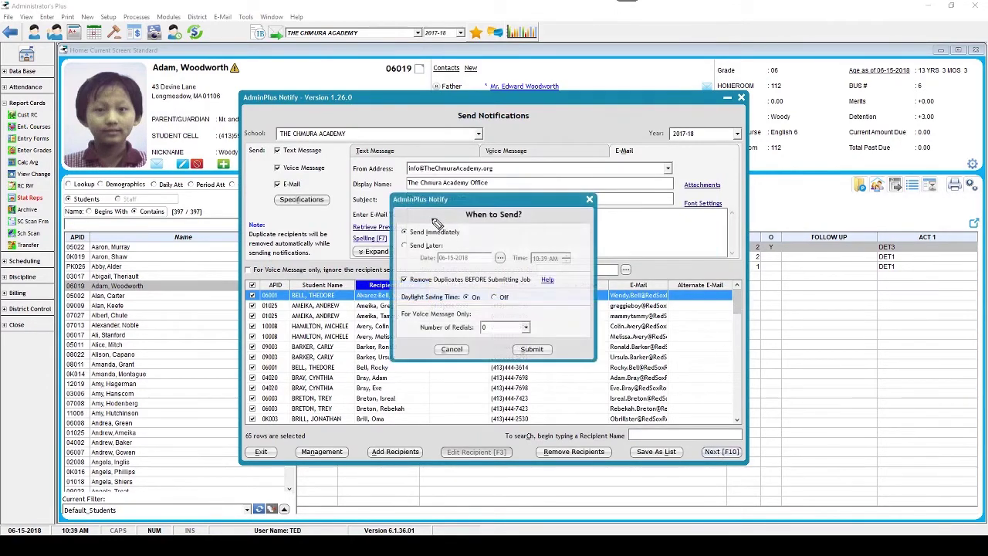
pyautogui.moveTo(437, 224)
pyautogui.mouseDown()
pyautogui.moveTo(461, 297)
pyautogui.moveTo(552, 300)
pyautogui.moveTo(613, 270)
pyautogui.moveTo(579, 233)
pyautogui.moveTo(498, 226)
pyautogui.mouseUp()
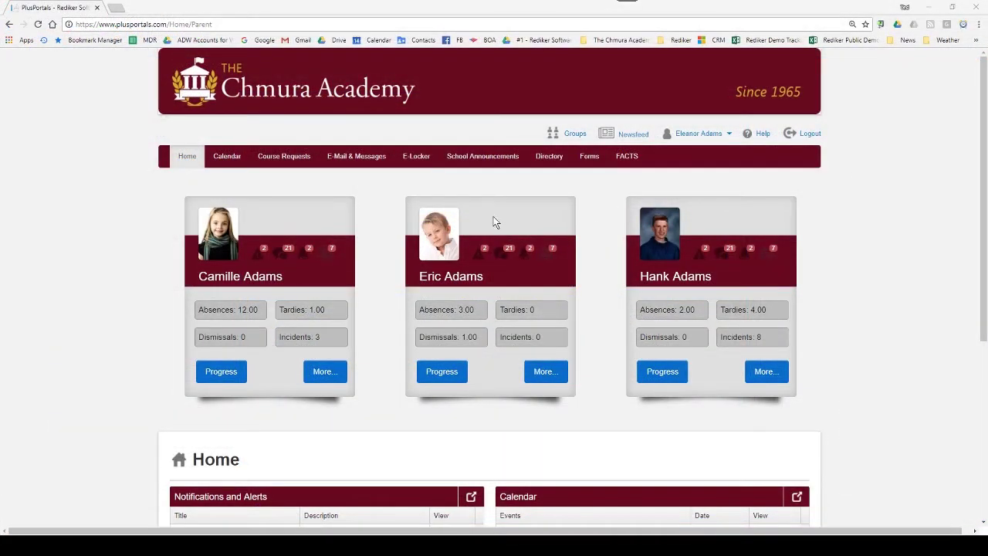
pyautogui.click(589, 158)
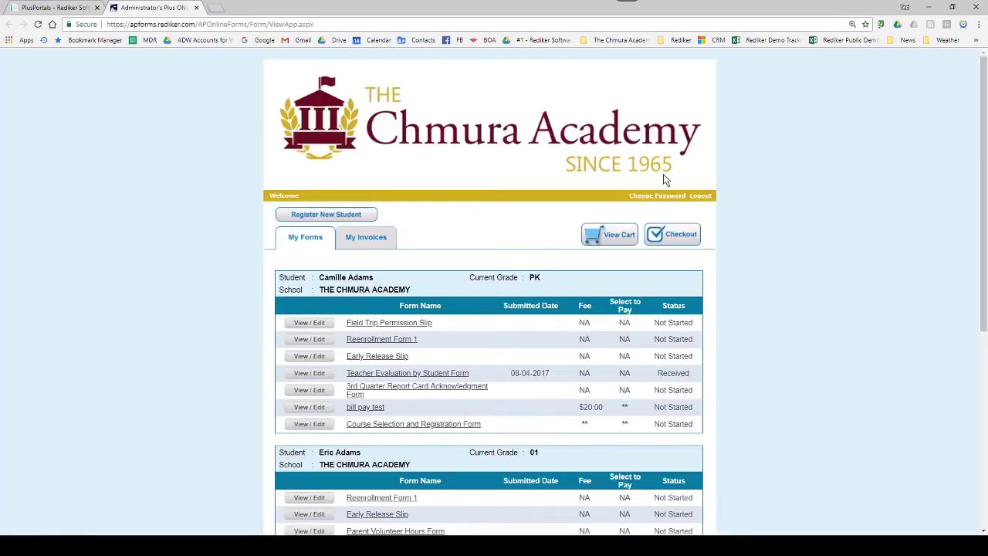
pyautogui.moveTo(984, 149)
pyautogui.mouseDown()
pyautogui.moveTo(975, 188)
pyautogui.moveTo(986, 265)
pyautogui.mouseUp()
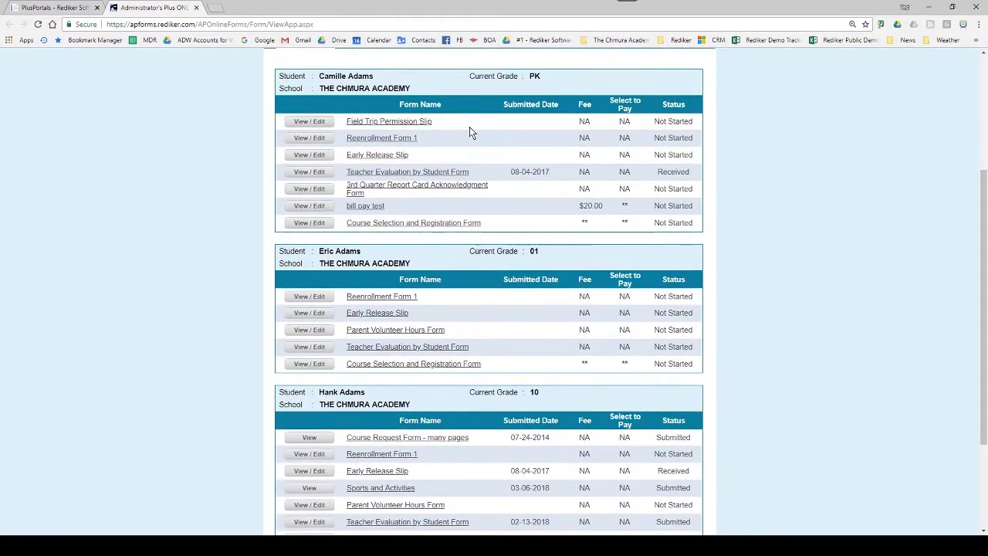
pyautogui.click(395, 140)
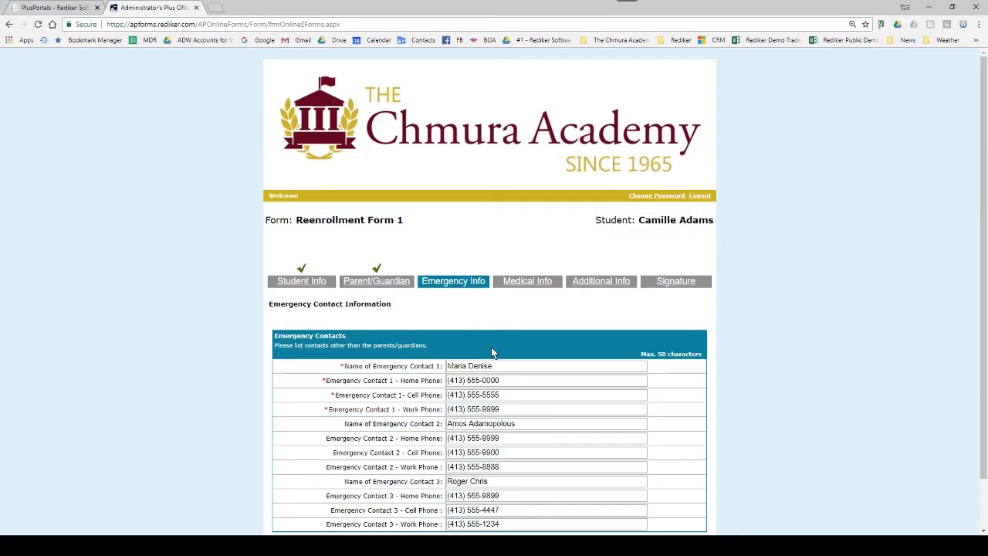
pyautogui.moveTo(506, 364); pyautogui.dragTo(431, 364)
pyautogui.write('S')
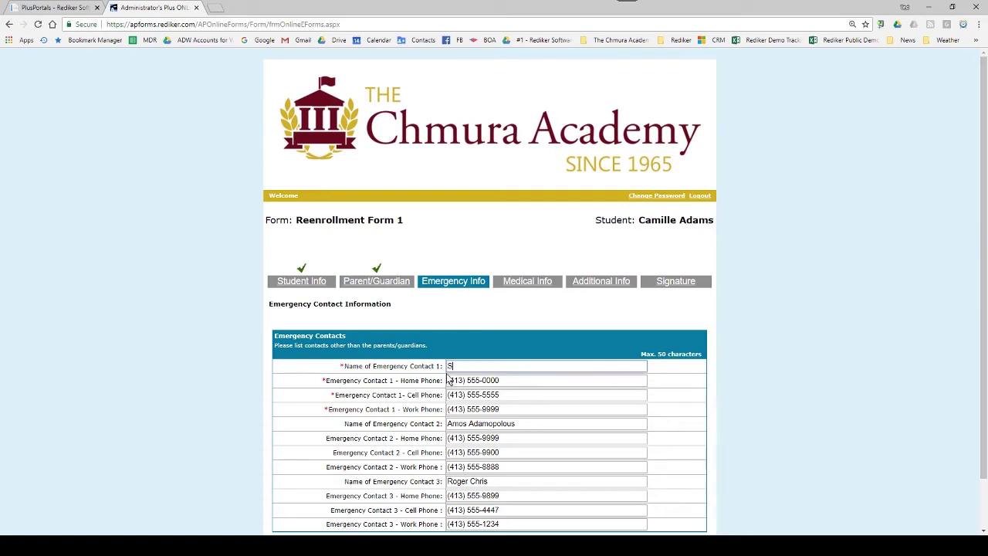
pyautogui.write('n')
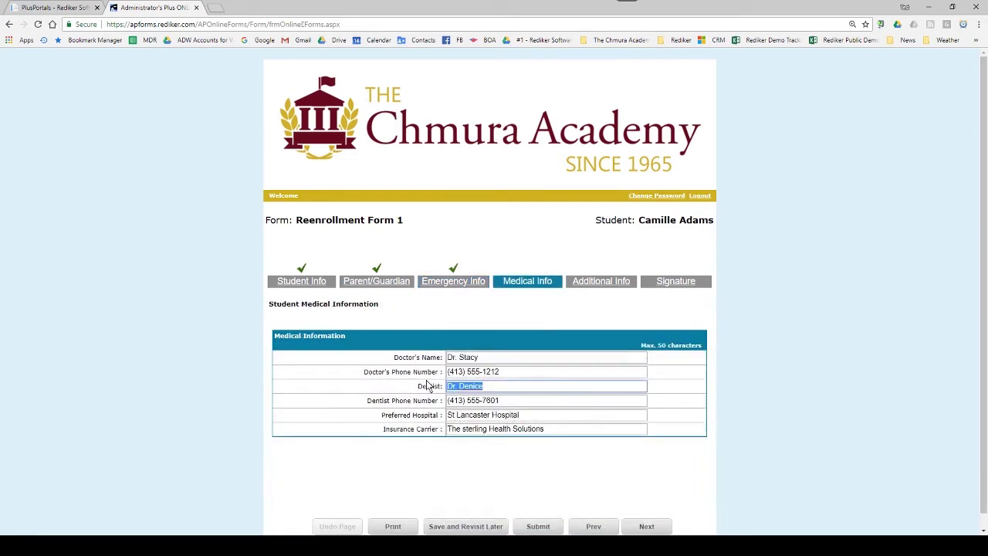
pyautogui.write('Dr R')
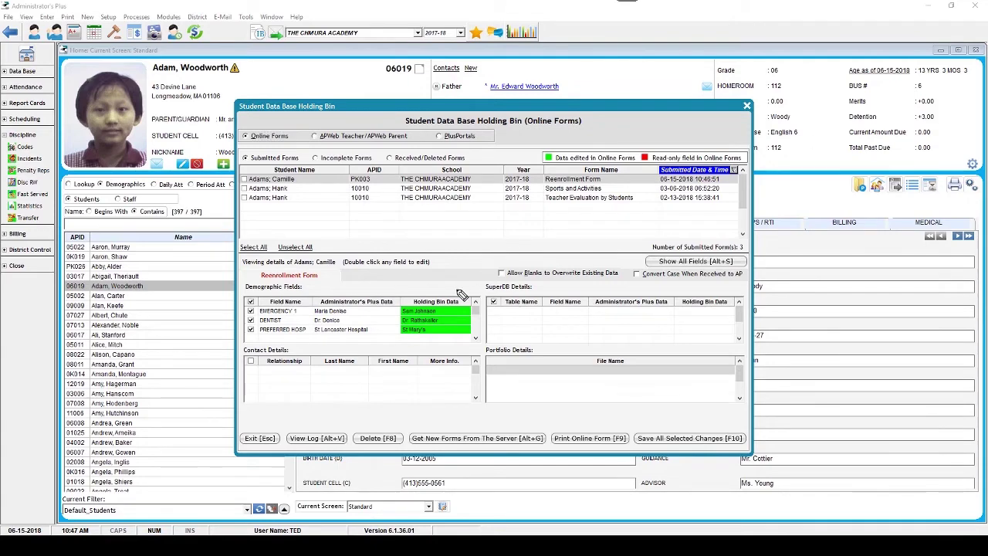
# Step: Review the Holding Bin changes and show the Dentist field's DB History
pyautogui.moveTo(454, 283)
pyautogui.mouseDown()
pyautogui.moveTo(448, 357)
pyautogui.moveTo(451, 287)
pyautogui.mouseUp()
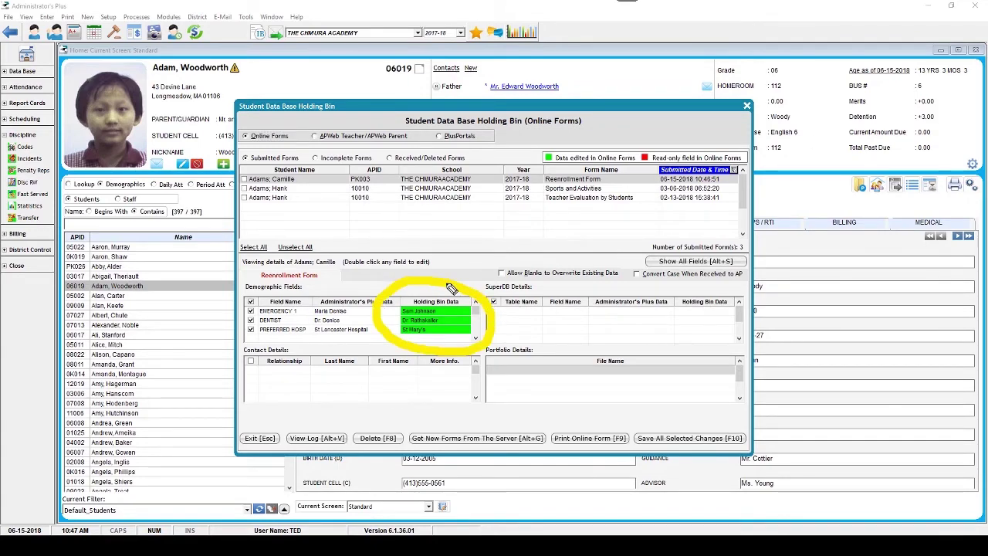
pyautogui.click(684, 259)
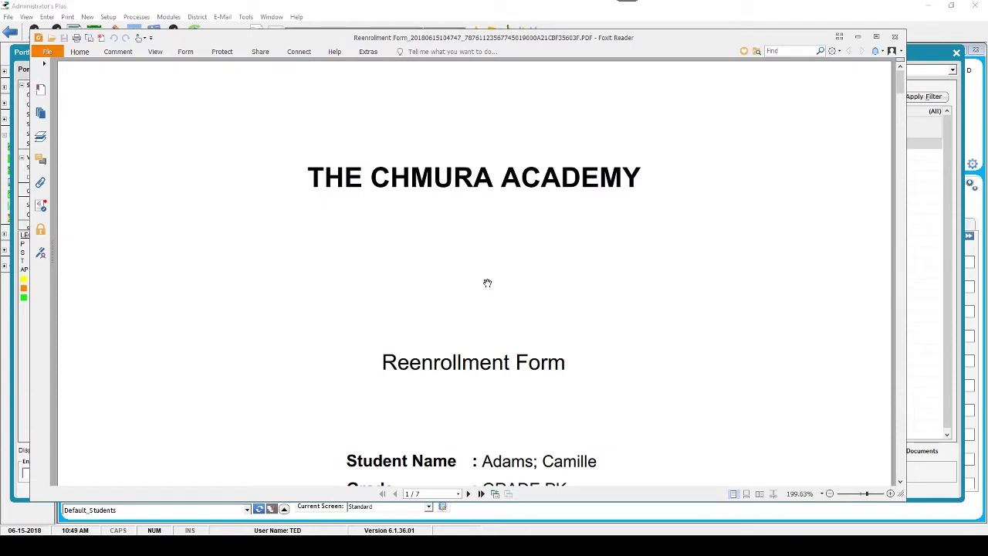
# Step: Navigate the reenrollment PDF to the page 5 Medical Information table showing Dr. Rathskaller
pyautogui.scroll(-4, 488, 282)
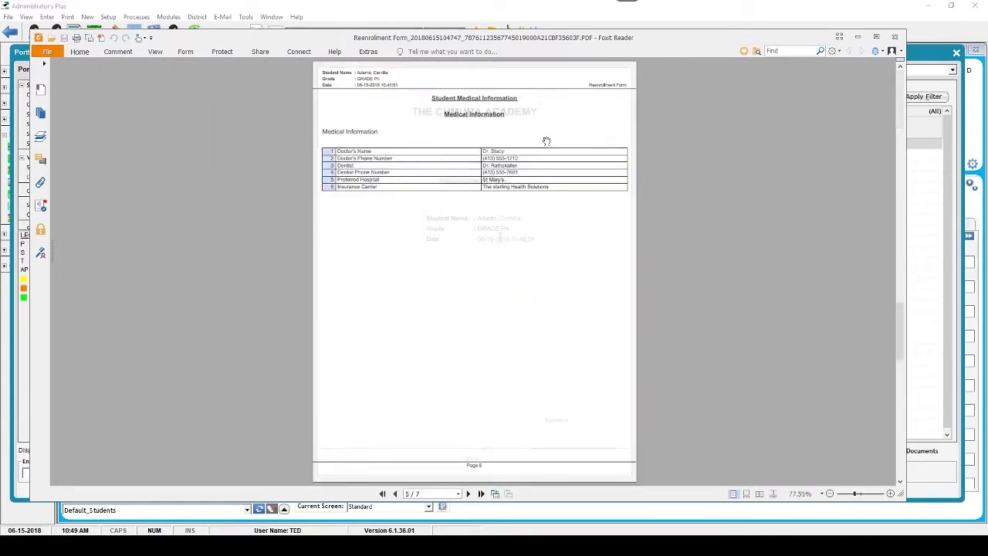
pyautogui.scroll(1, 546, 139)
pyautogui.scroll(1, 546, 141)
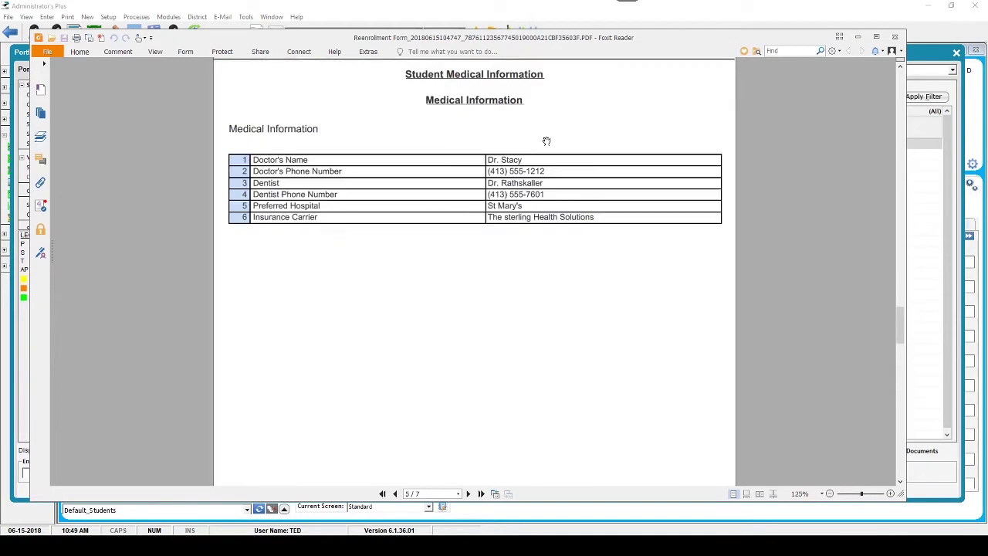
pyautogui.scroll(1, 547, 141)
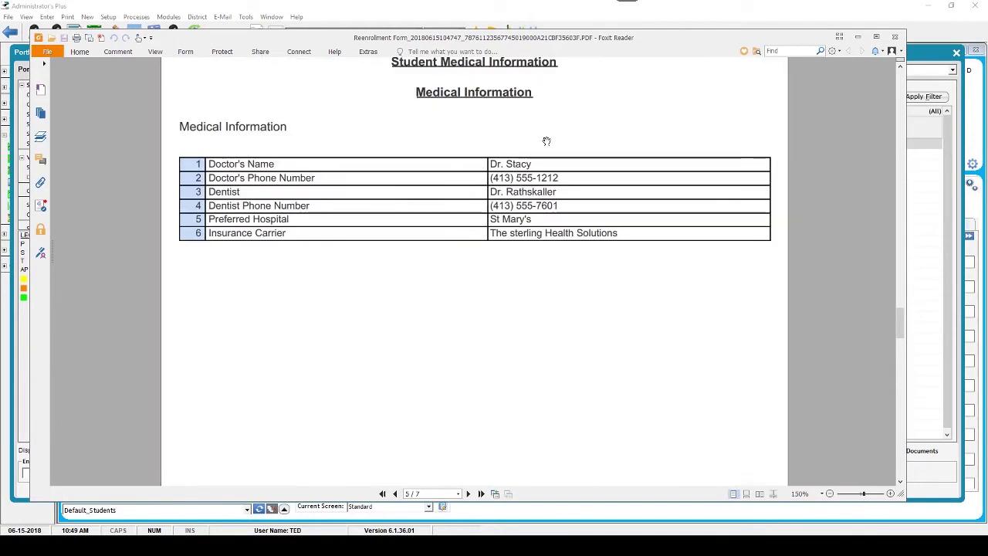
pyautogui.scroll(1, 545, 139)
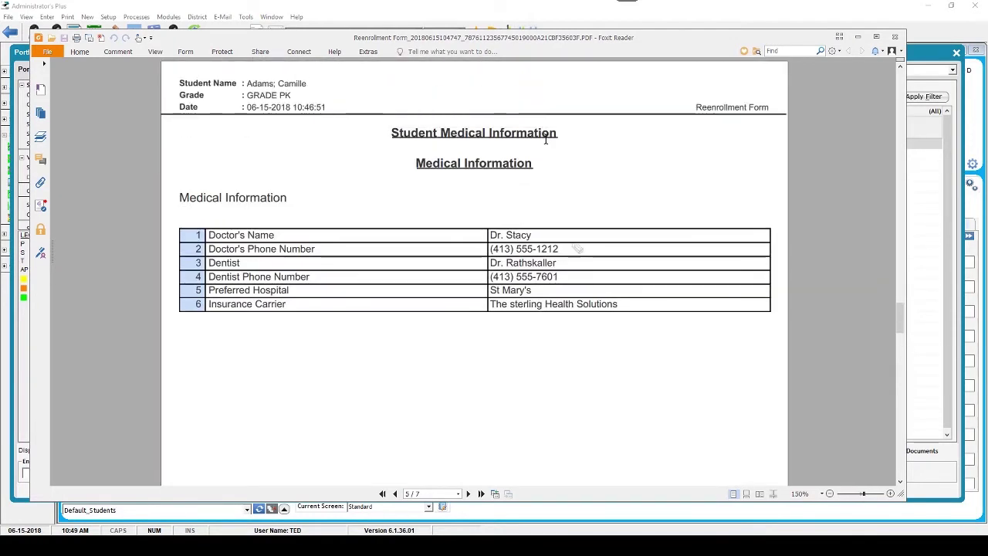
pyautogui.moveTo(579, 261); pyautogui.dragTo(637, 240)
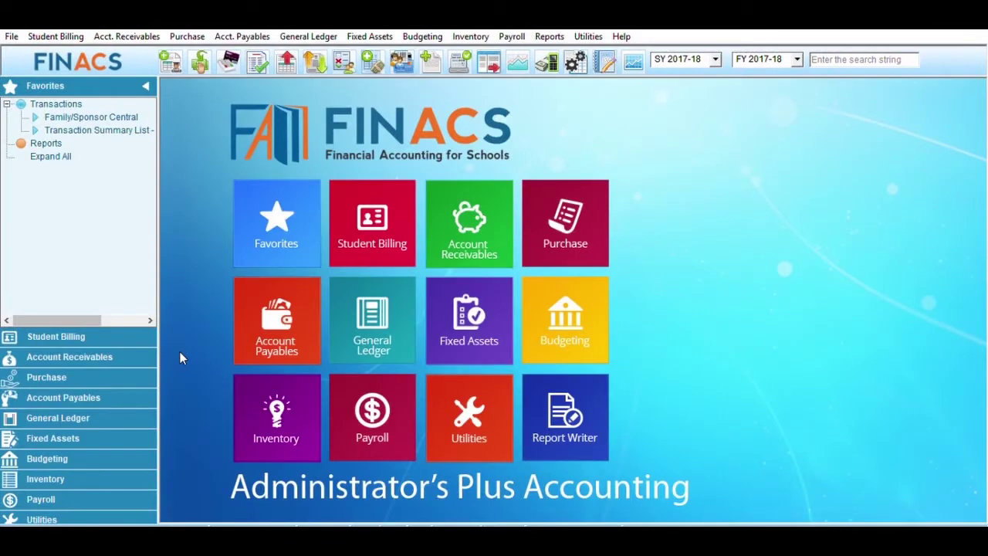
# Step: Sort billed students by tuition plan and add Registration Fee and Tuition Monthly to the batch
pyautogui.click(369, 204)
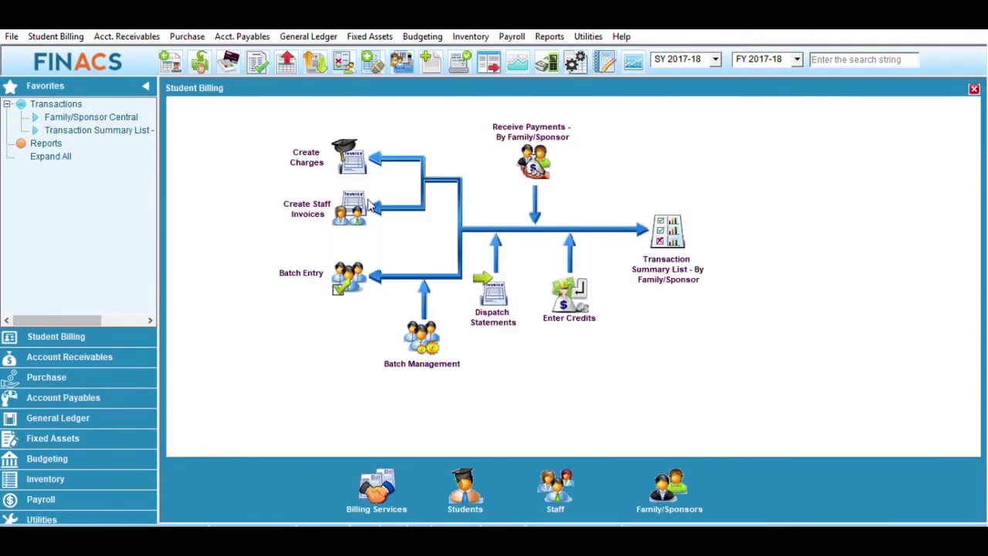
pyautogui.click(466, 482)
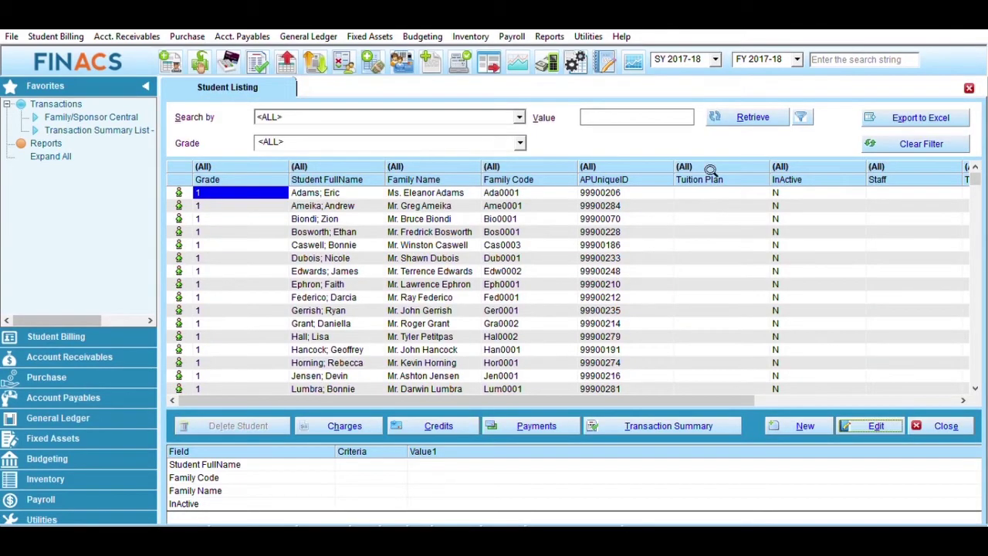
pyautogui.click(711, 171)
pyautogui.click(711, 171)
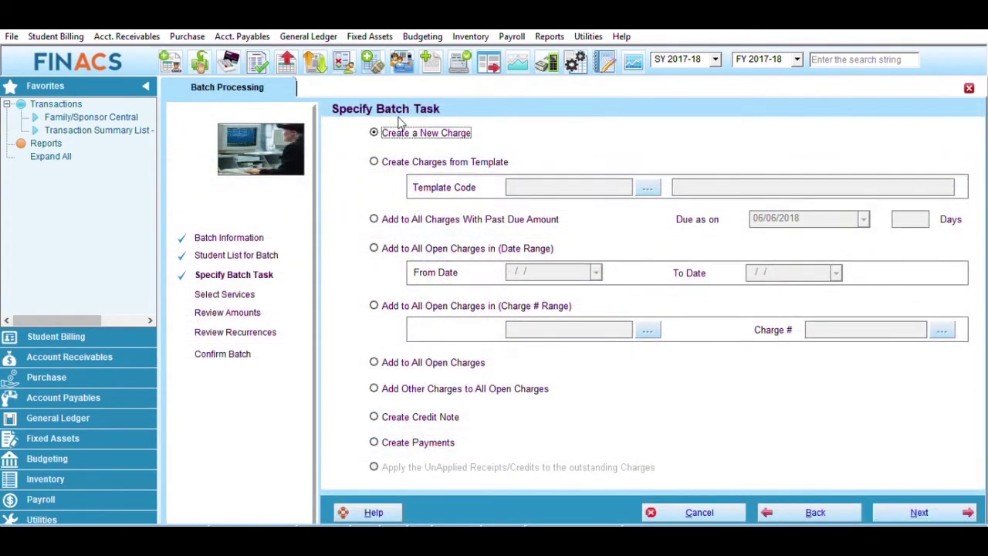
pyautogui.click(911, 505)
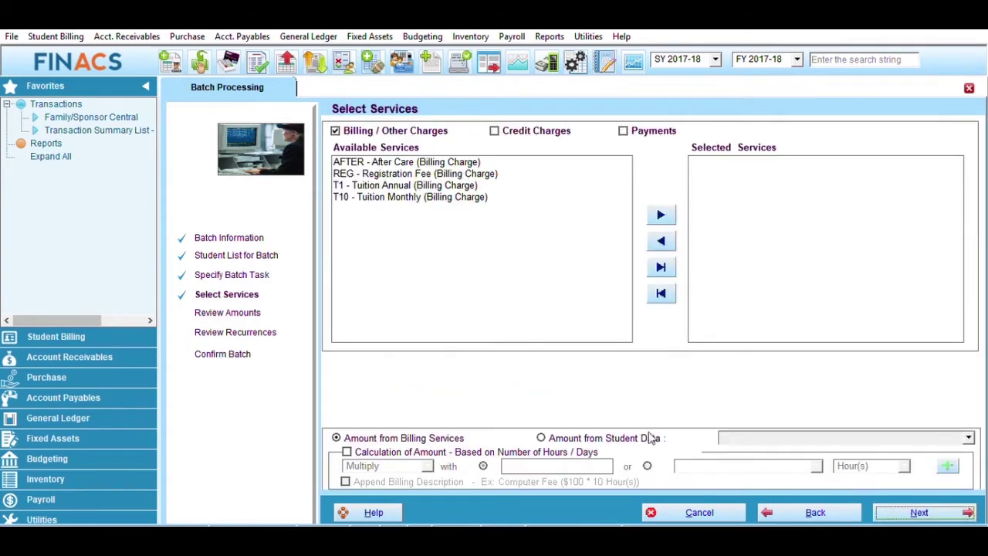
pyautogui.doubleClick(394, 168)
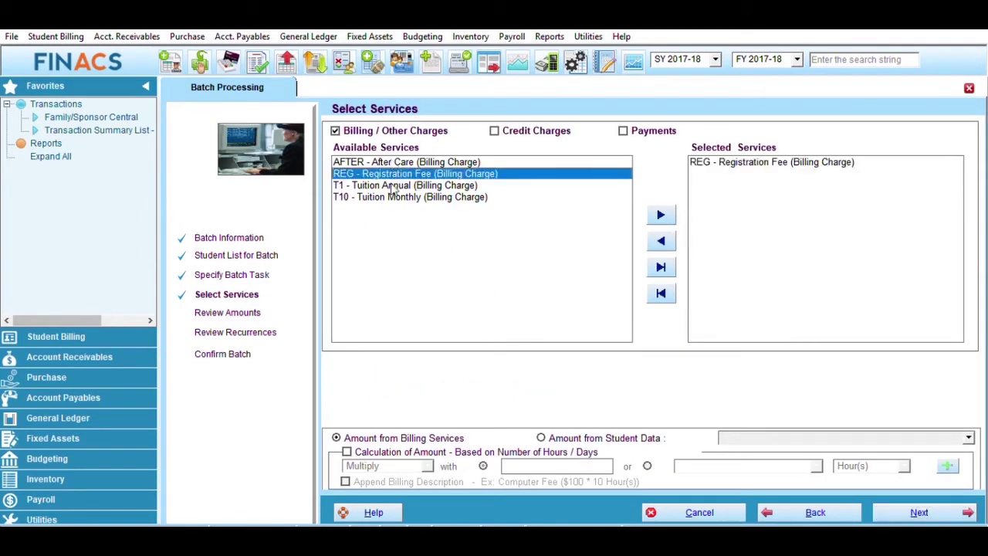
pyautogui.doubleClick(392, 195)
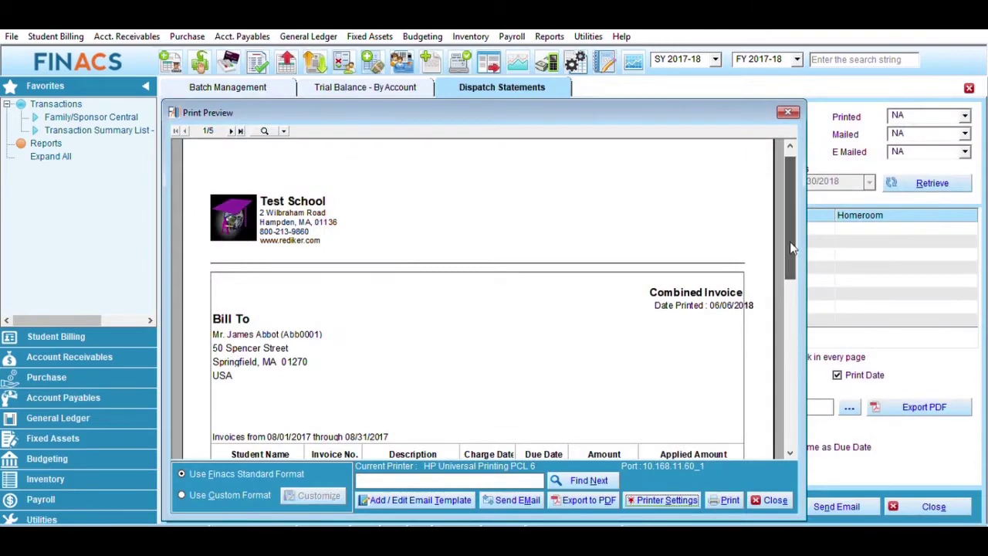
pyautogui.moveTo(790, 241); pyautogui.dragTo(793, 334)
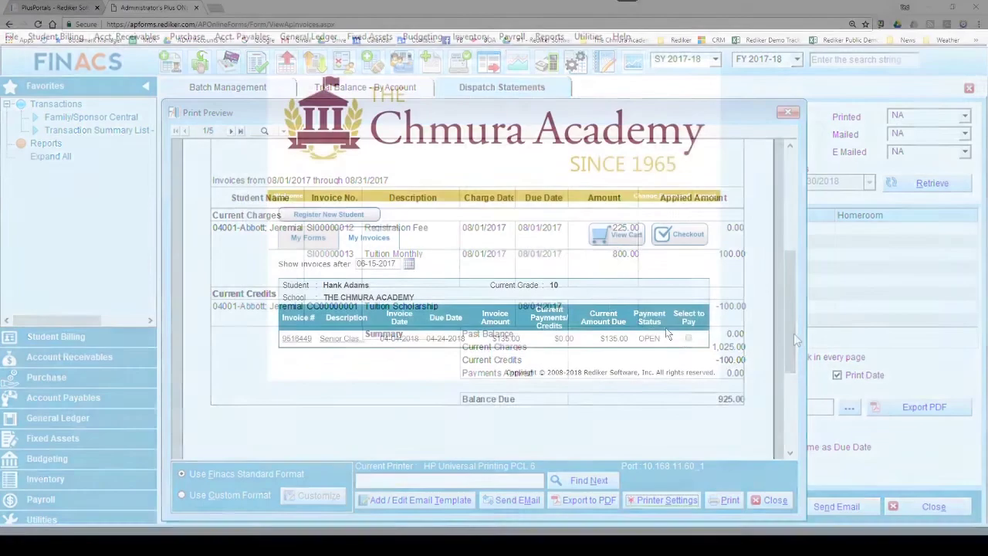
pyautogui.click(687, 339)
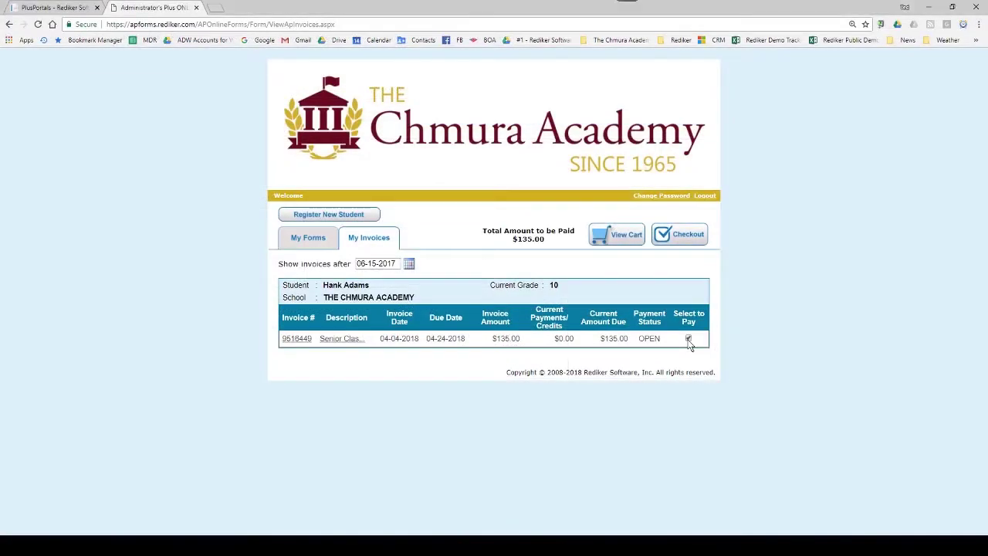
pyautogui.click(677, 238)
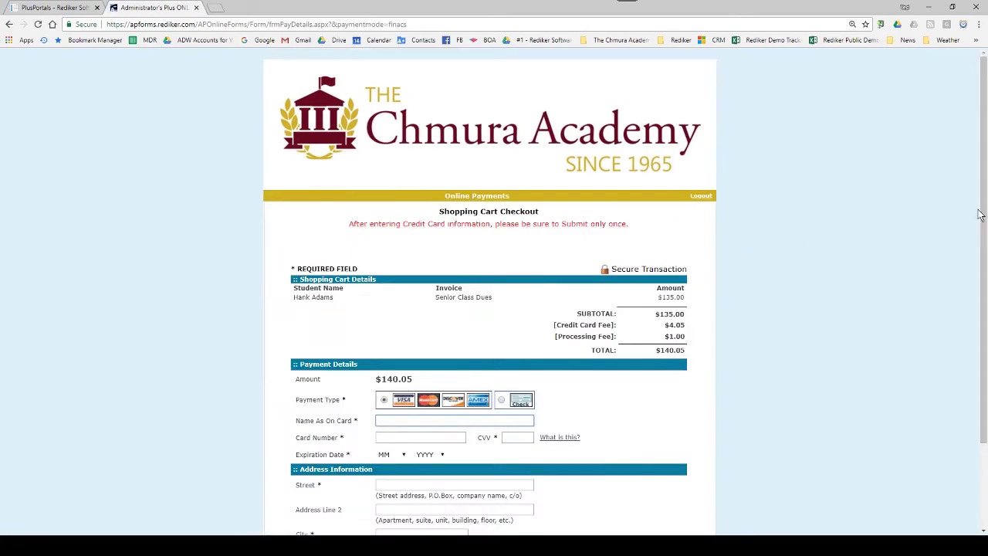
pyautogui.moveTo(983, 214); pyautogui.dragTo(983, 262)
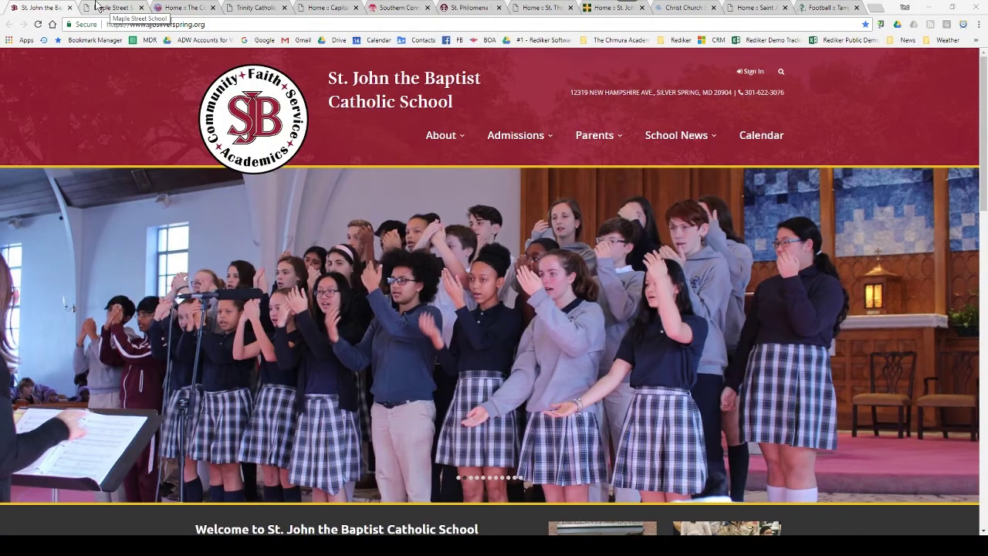
# Step: View the Maple Street, Country Day and Trinity Catholic sites, then scroll Capital City's site
pyautogui.click(97, 7)
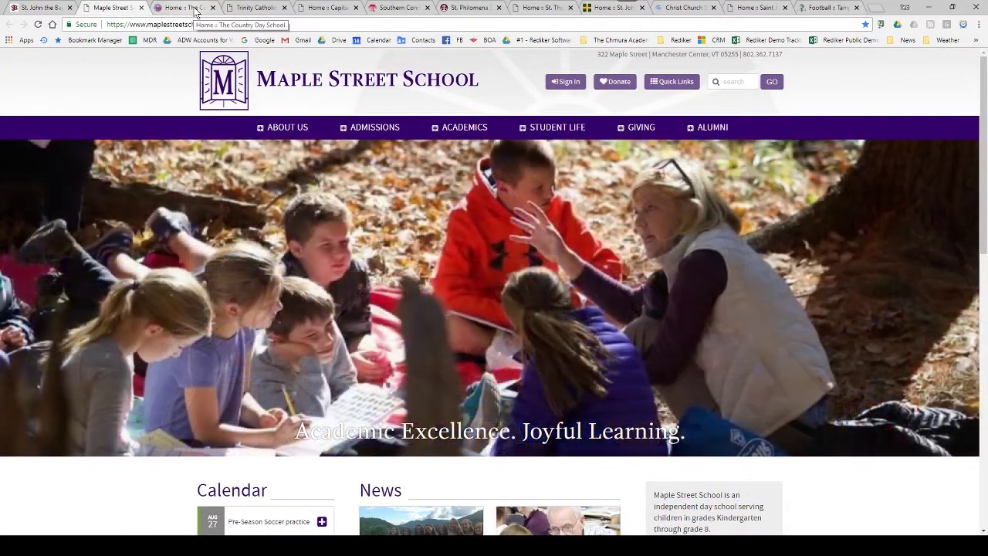
pyautogui.click(195, 11)
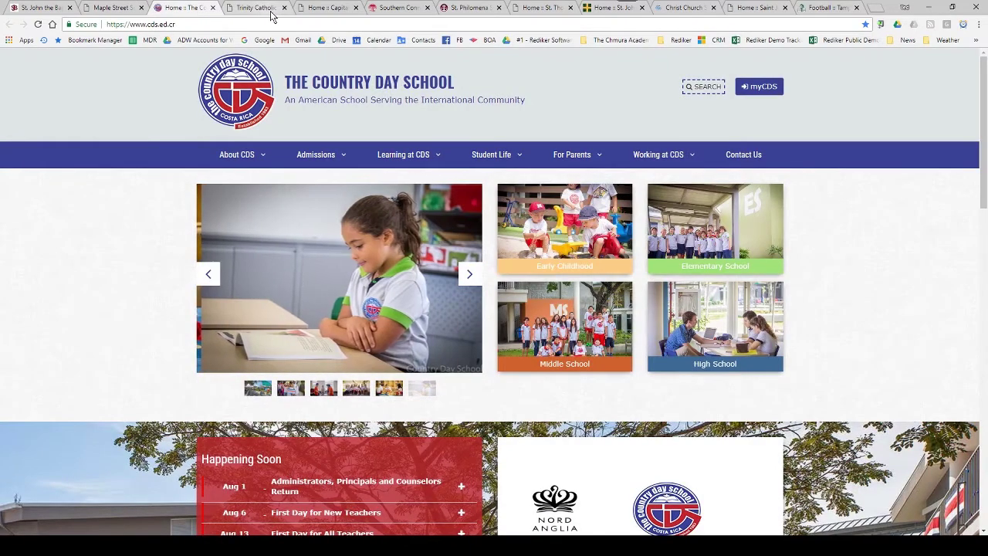
pyautogui.click(263, 8)
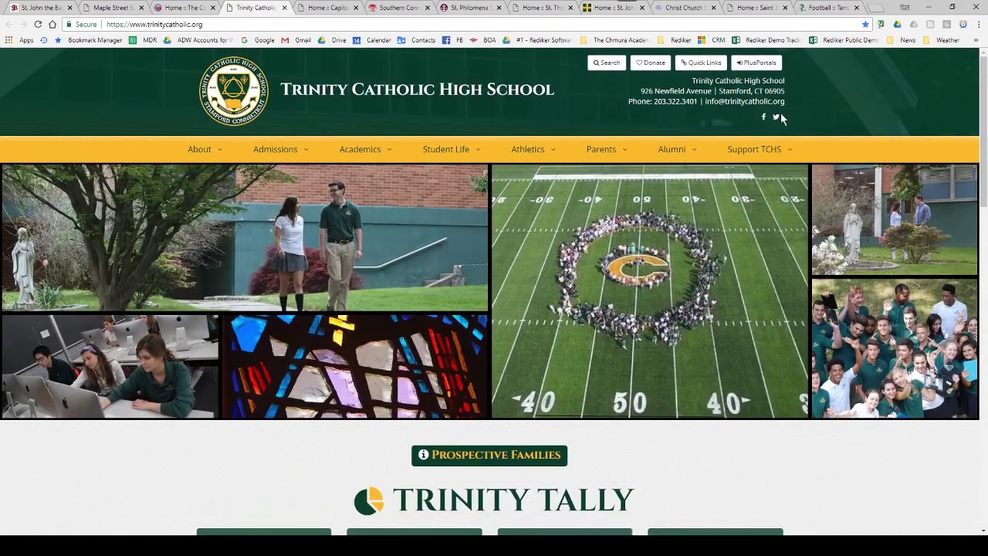
pyautogui.moveTo(984, 139); pyautogui.dragTo(983, 185)
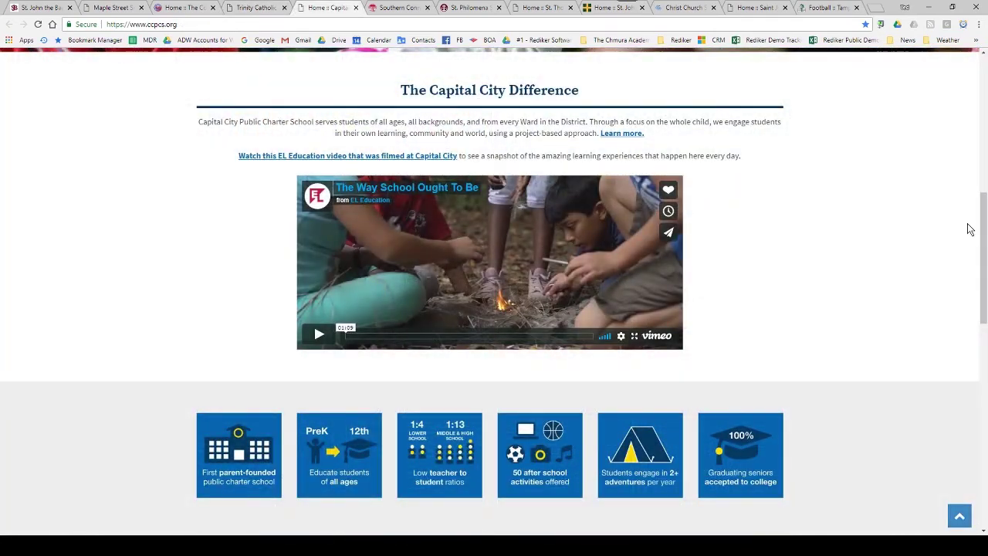
pyautogui.moveTo(983, 213); pyautogui.dragTo(983, 281)
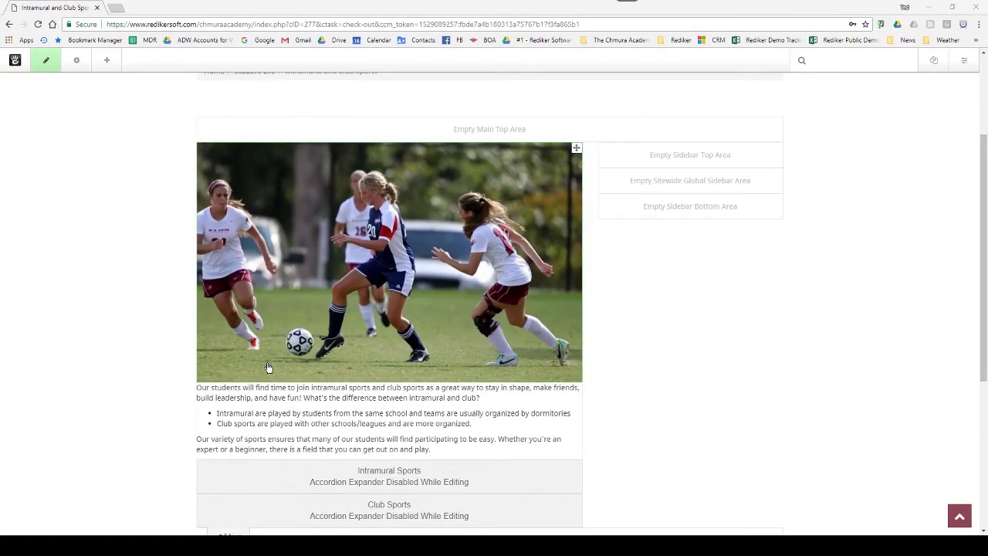
# Step: Drag a Product block onto the School Store page, add an Instagram feed, then open PlusPortals sign-in
pyautogui.click(297, 408)
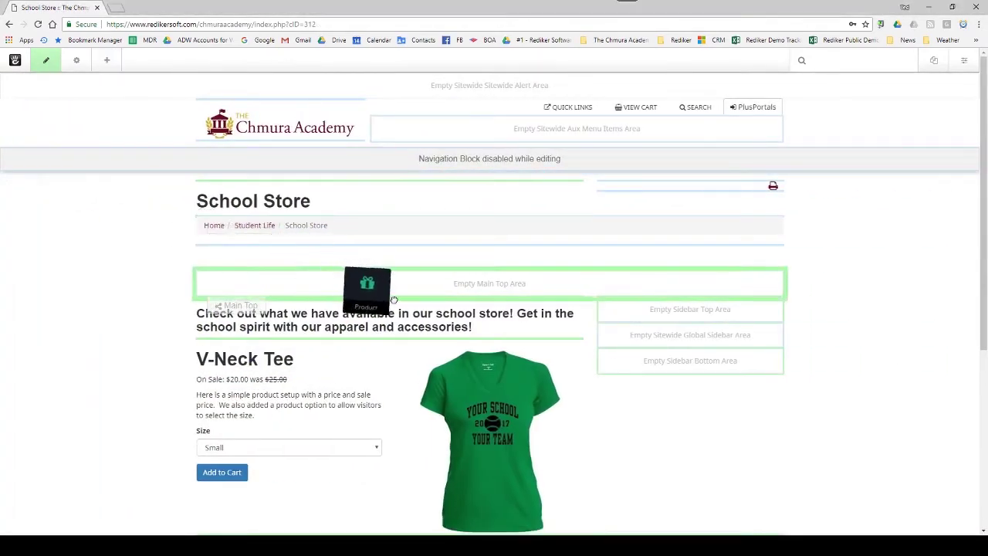
pyautogui.moveTo(271, 251); pyautogui.dragTo(404, 310)
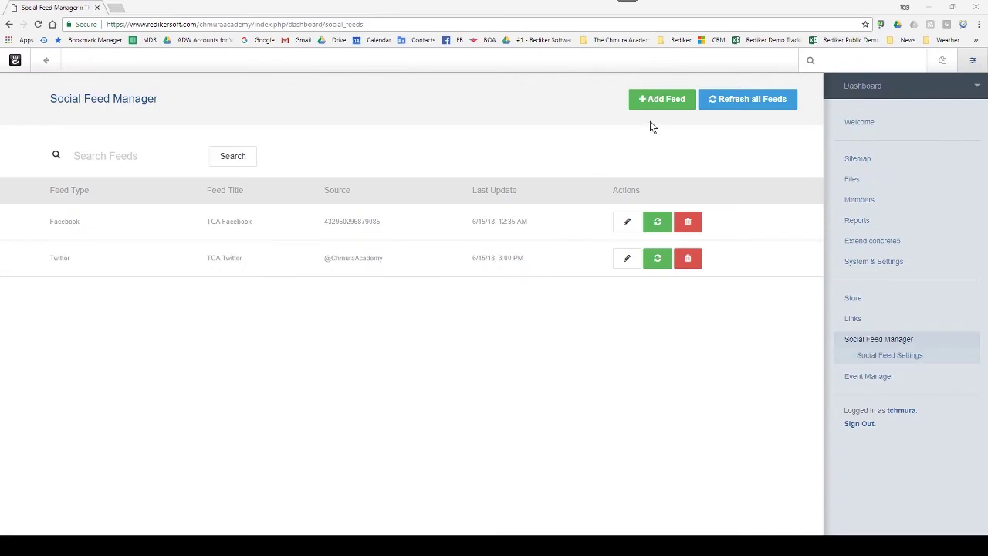
pyautogui.click(667, 101)
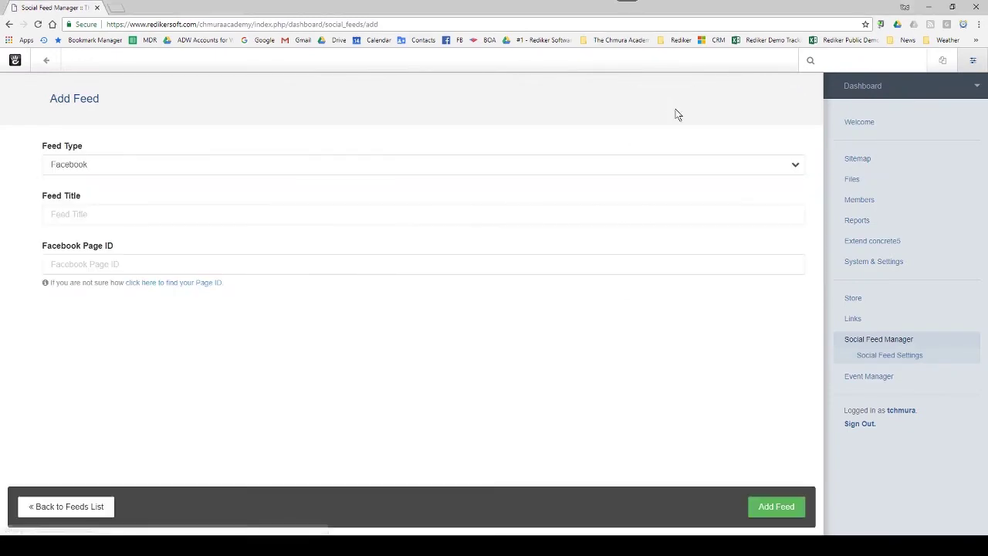
pyautogui.click(795, 164)
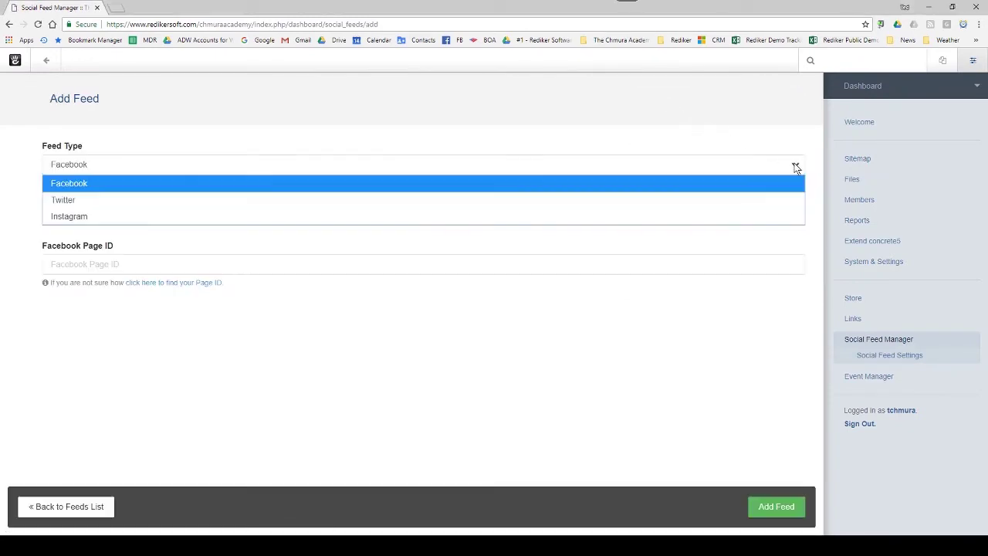
pyautogui.click(750, 217)
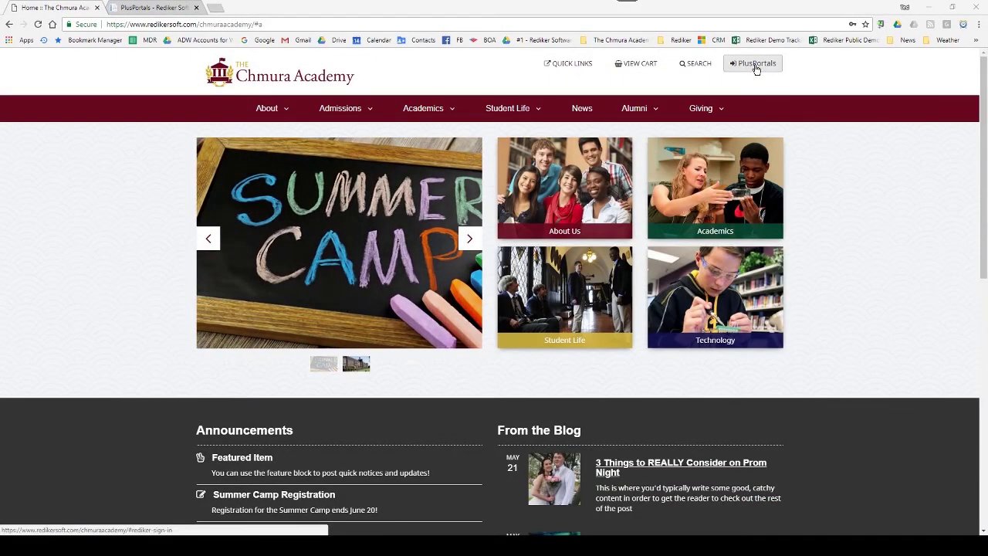
pyautogui.click(757, 66)
pyautogui.click(887, 105)
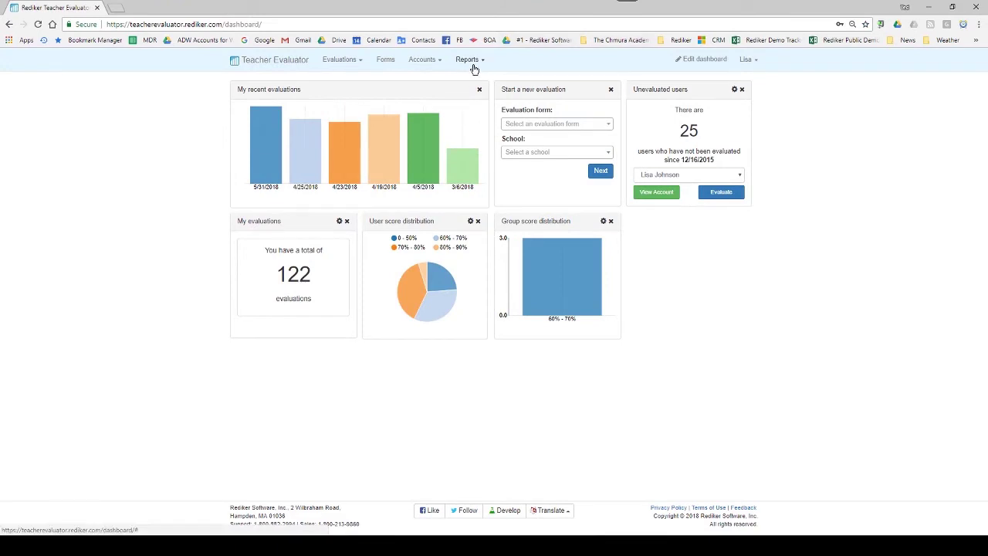
pyautogui.click(343, 65)
pyautogui.click(338, 80)
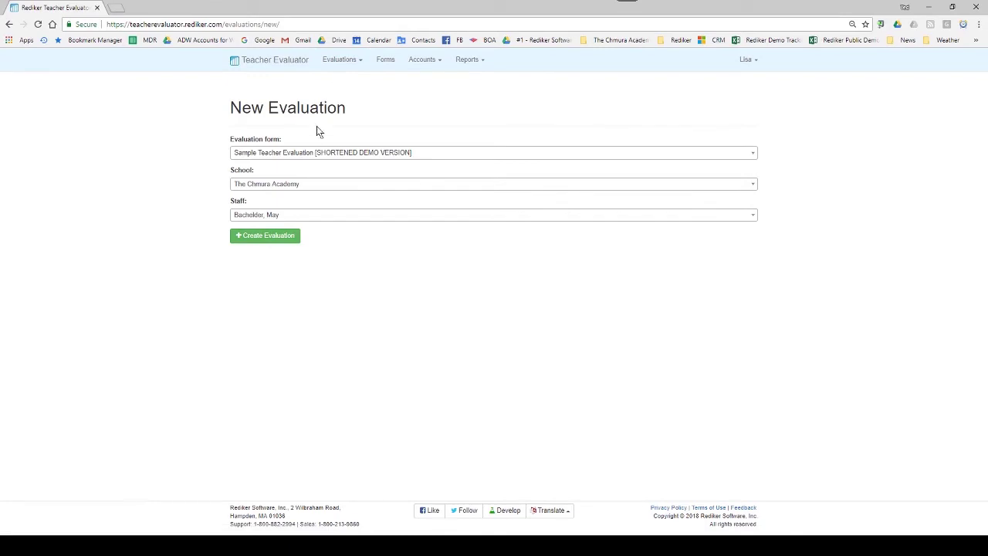
pyautogui.click(279, 210)
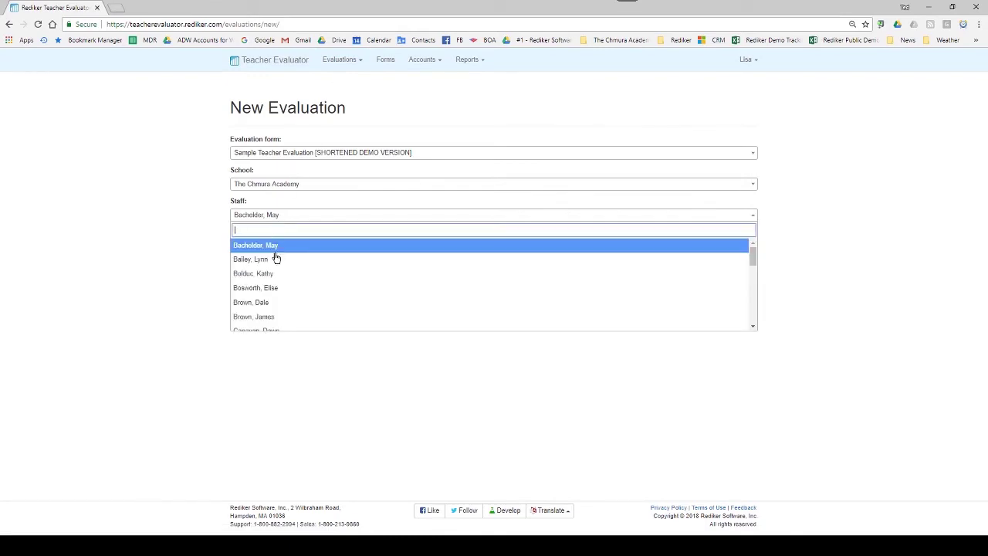
pyautogui.click(531, 345)
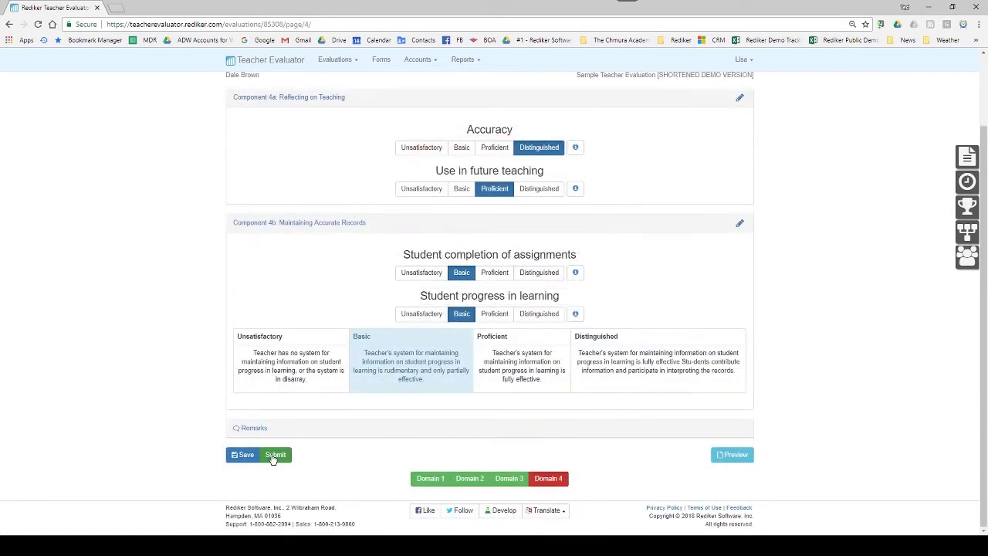
pyautogui.click(273, 456)
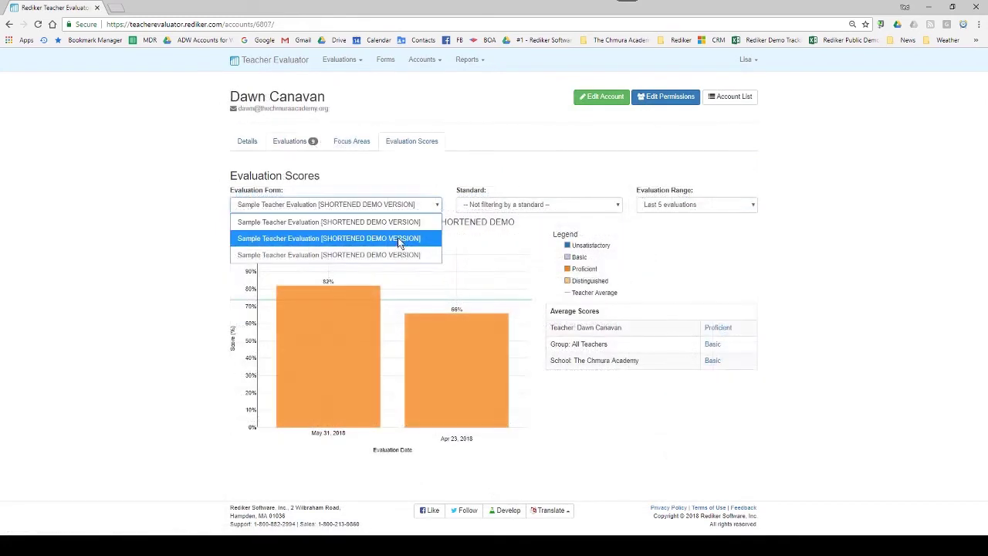
pyautogui.click(398, 240)
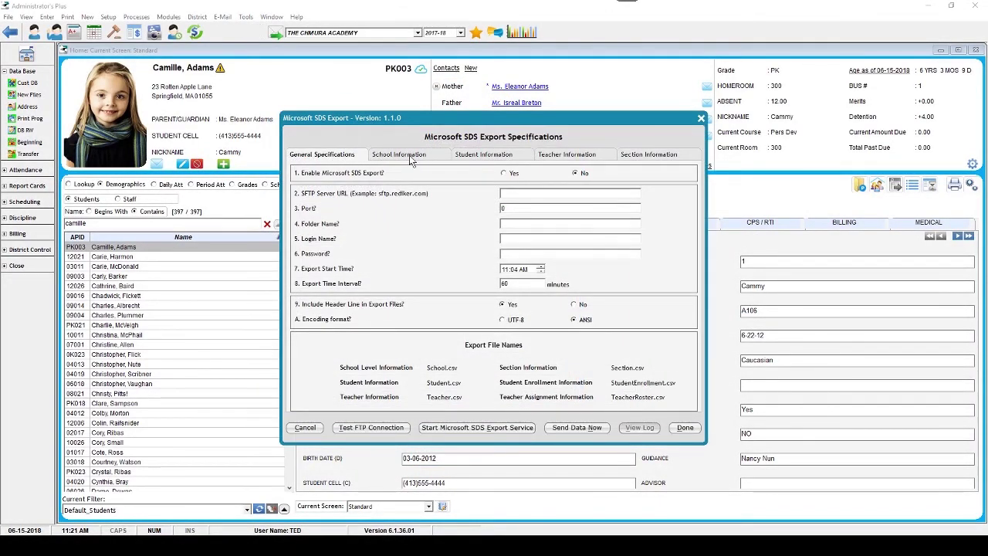
# Step: View the Microsoft SDS School Information export settings, then move on to the Apple ASM export settings
pyautogui.click(398, 155)
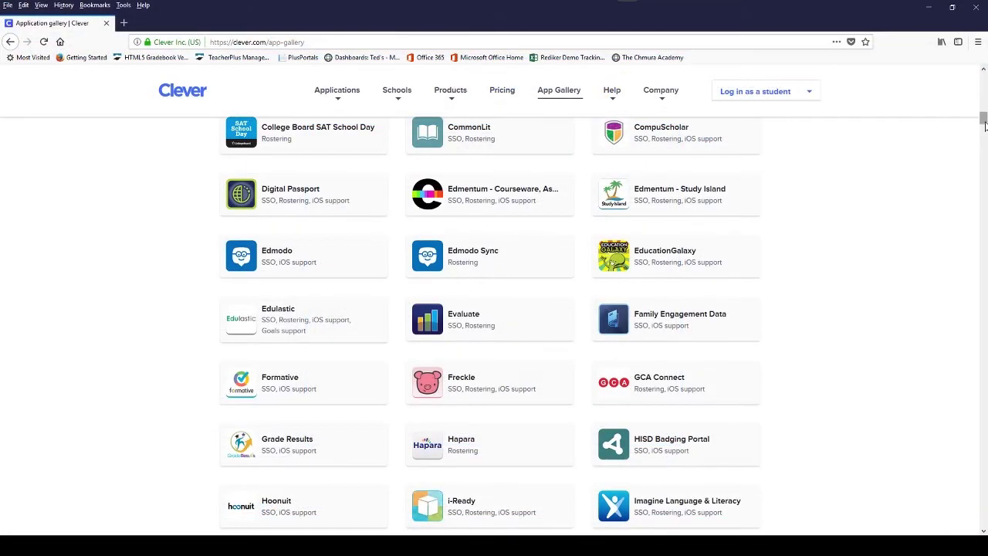
pyautogui.moveTo(983, 116); pyautogui.dragTo(984, 196)
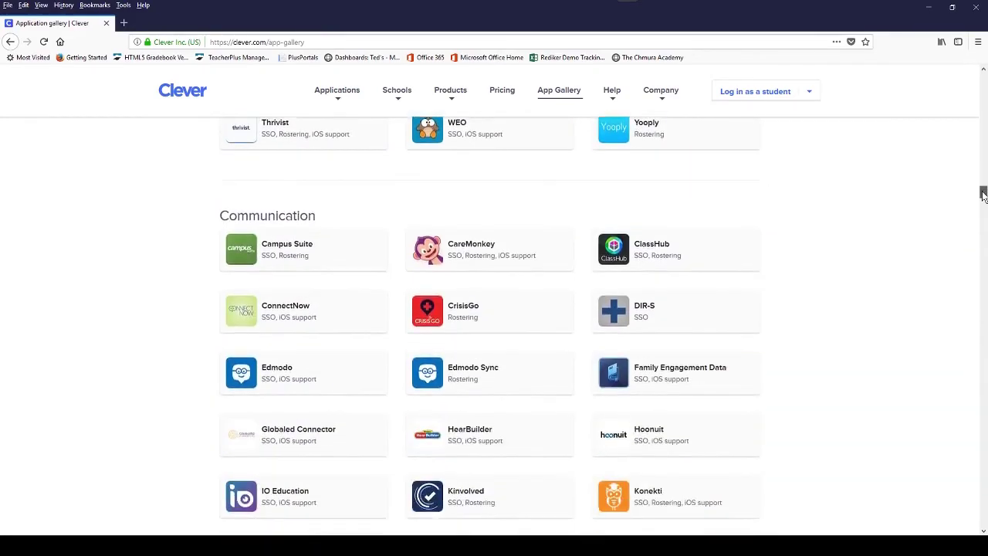